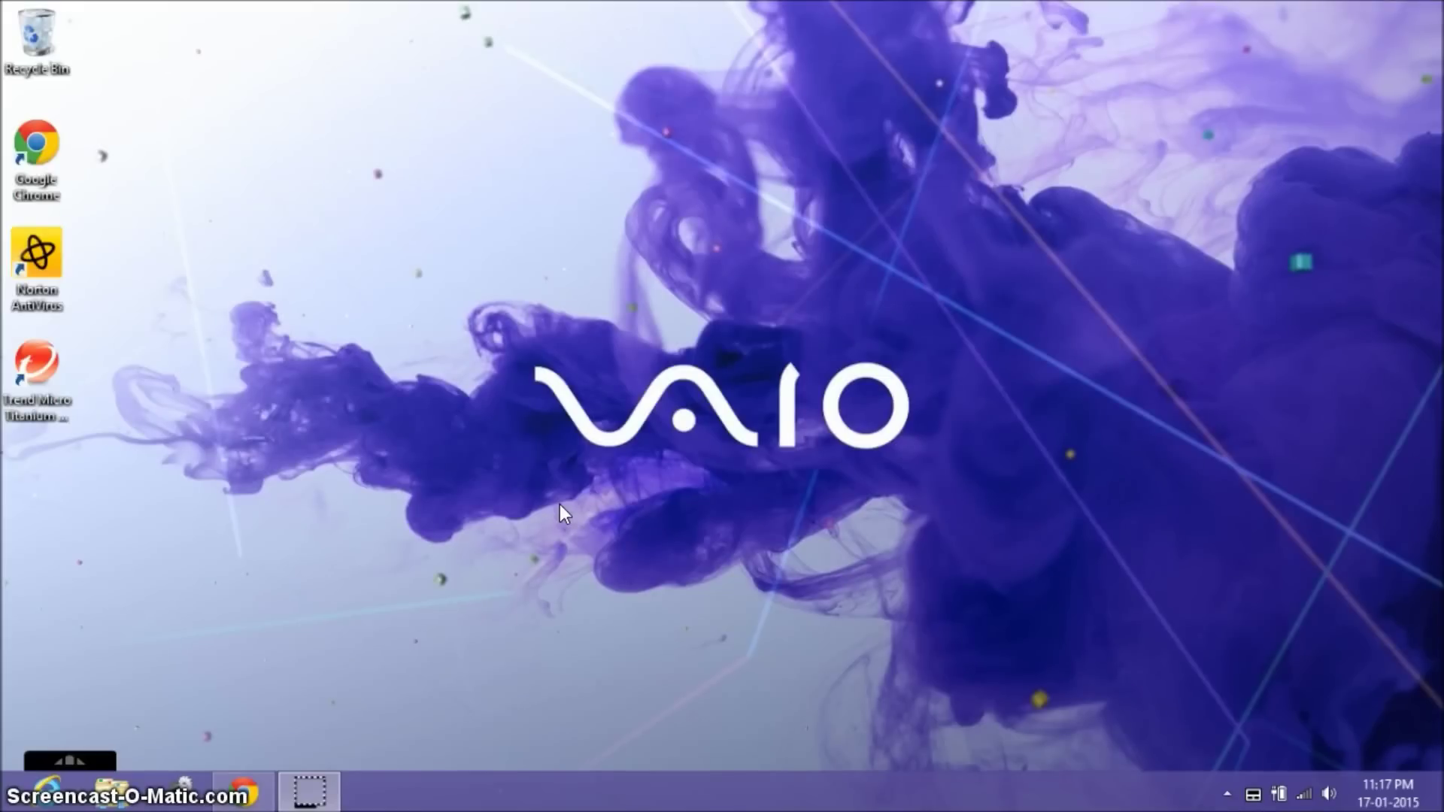
Step: Restore the Chrome window from the taskbar so it shows the Google home page
click(247, 790)
Step: Go to ubuntu.com and open its Ubuntu Desktop download page
click(295, 43)
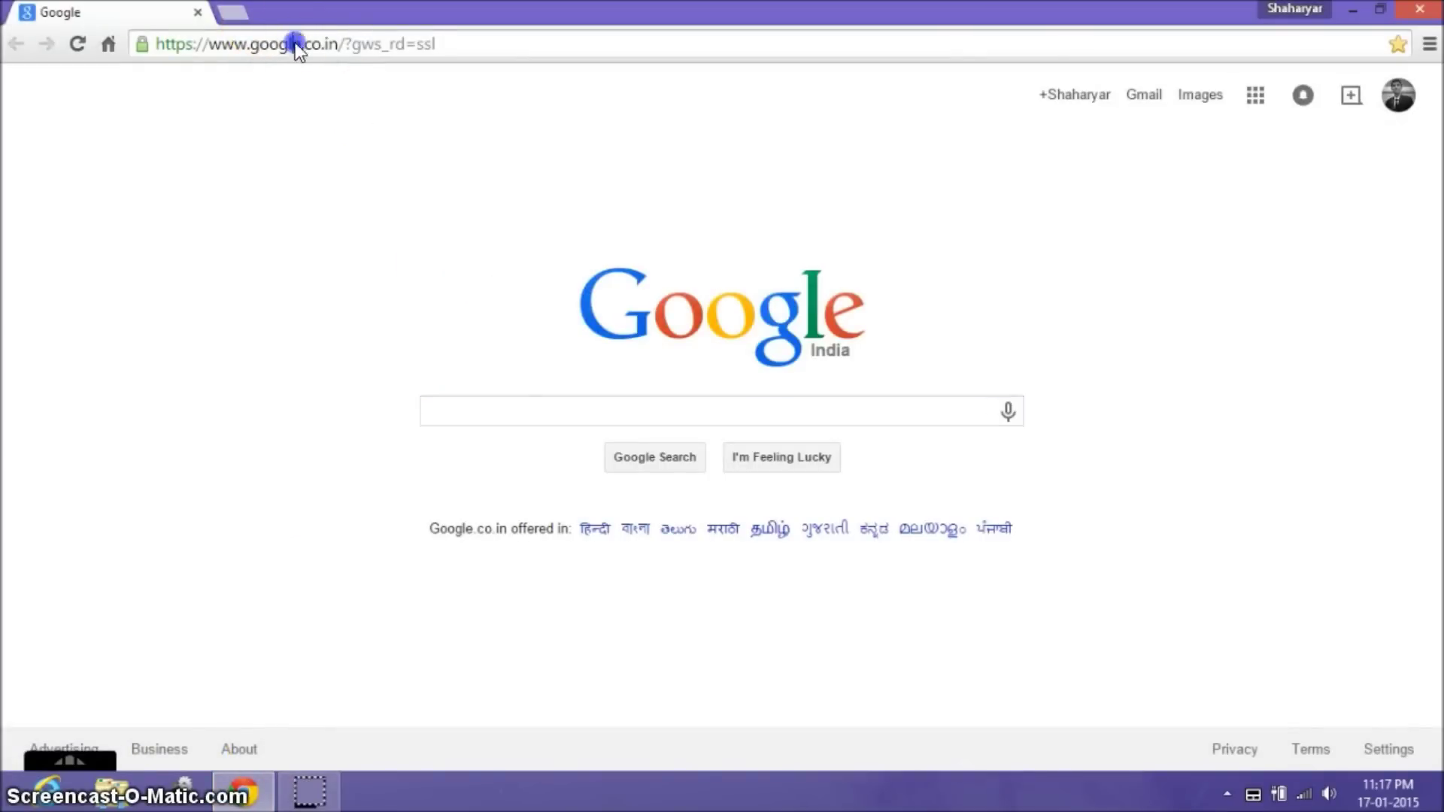
text(ubuntu.com)
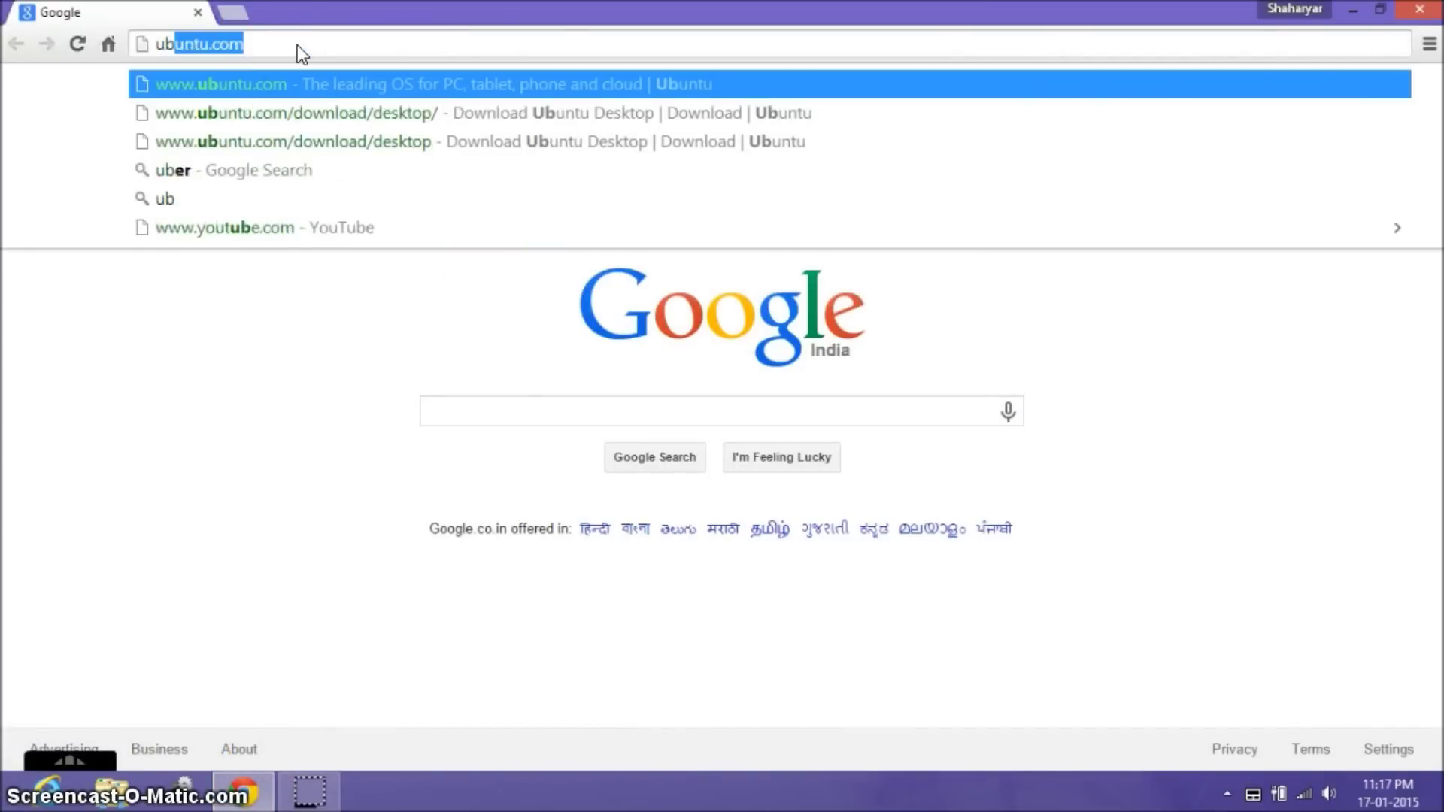
key(Return)
click(936, 120)
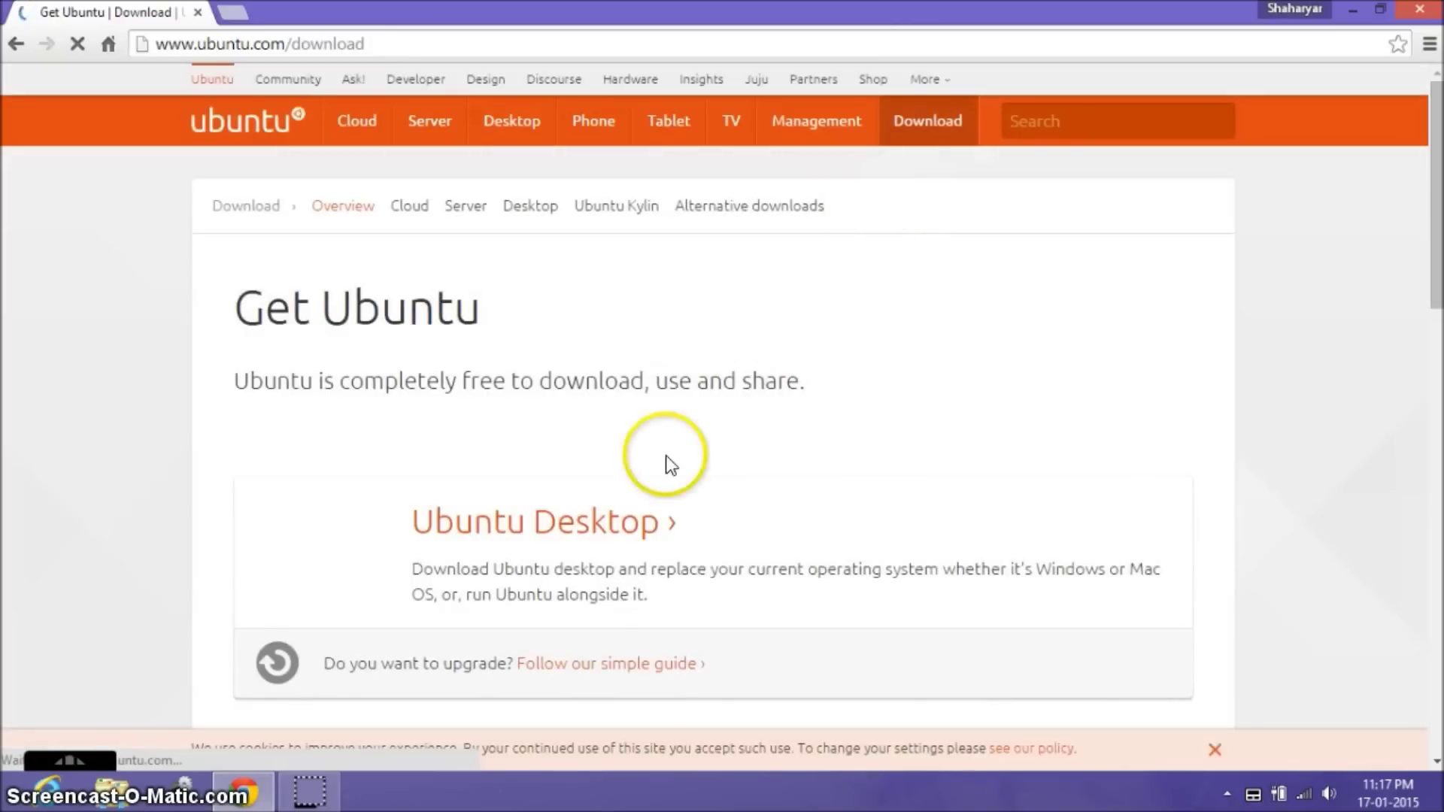
click(595, 524)
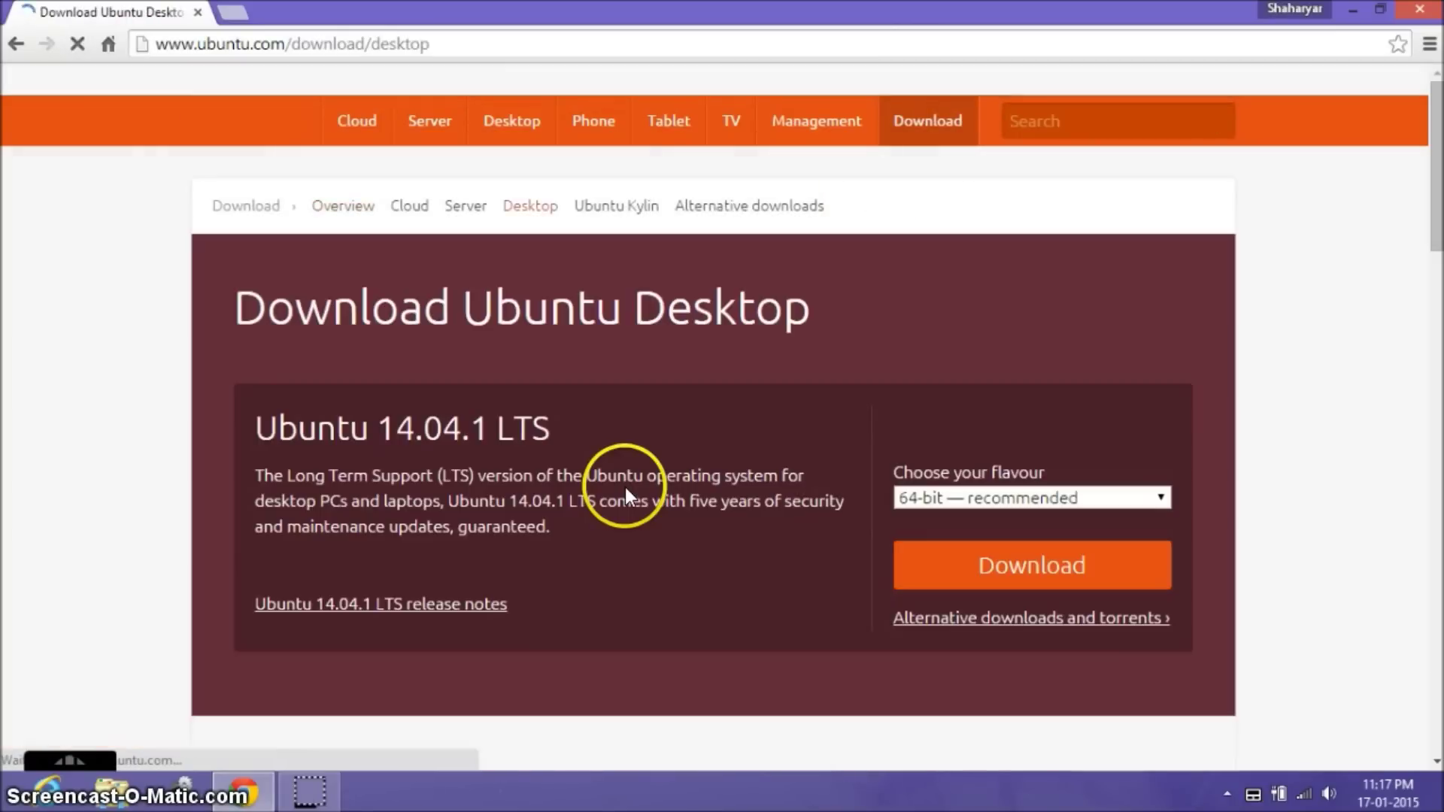
Step: Keep the 64-bit flavour and start downloading Ubuntu 14.04.1 LTS
scroll(639, 474, down, 1)
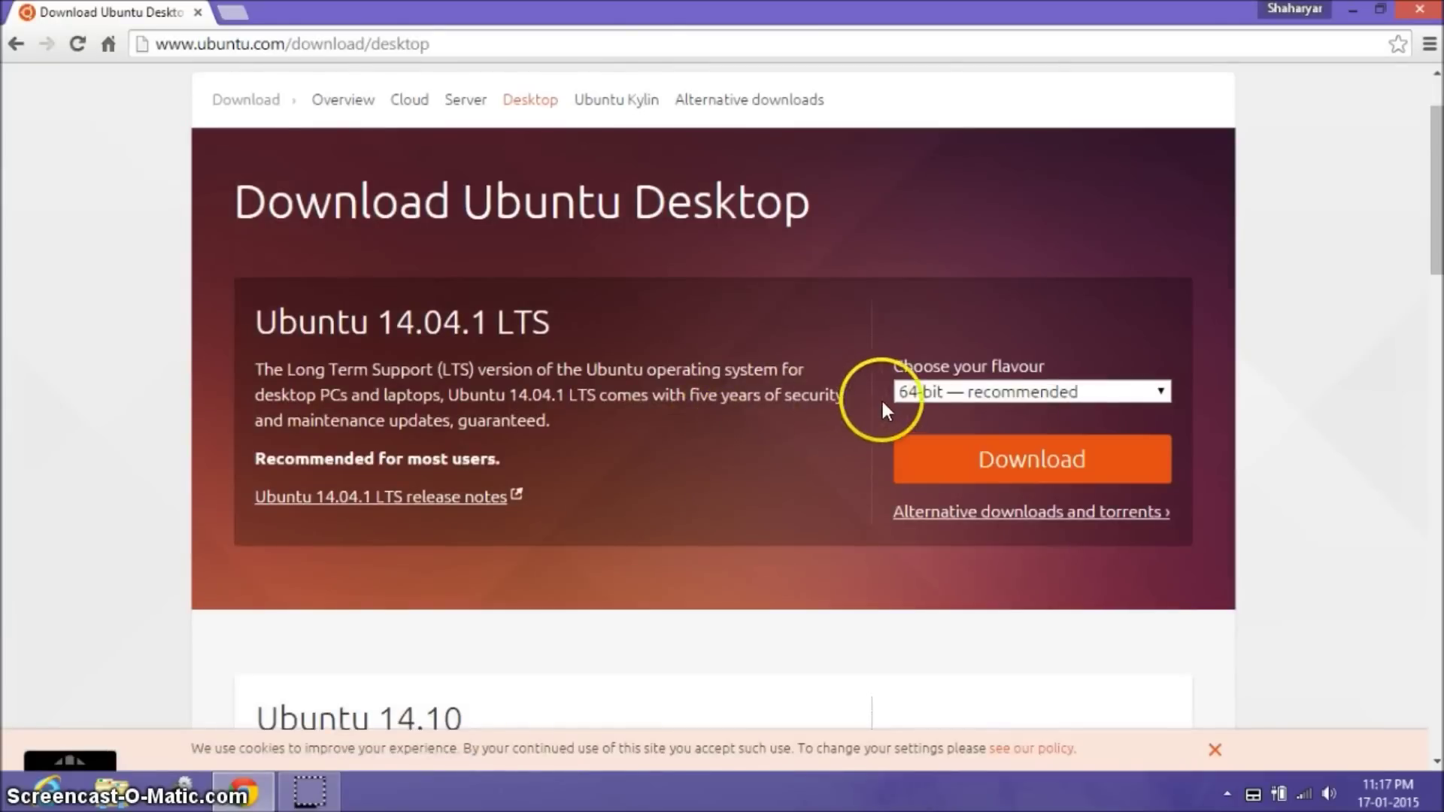
click(931, 398)
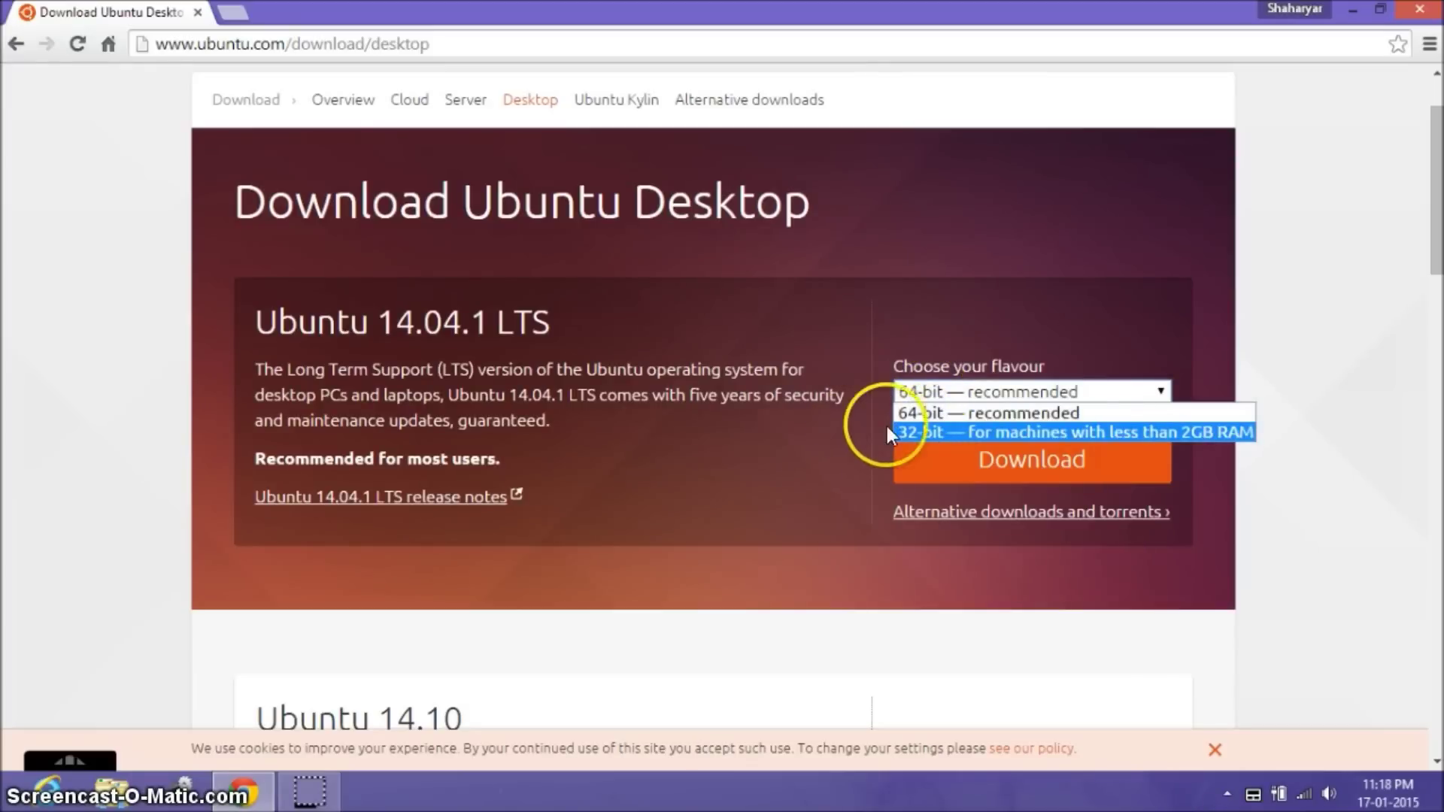
click(862, 423)
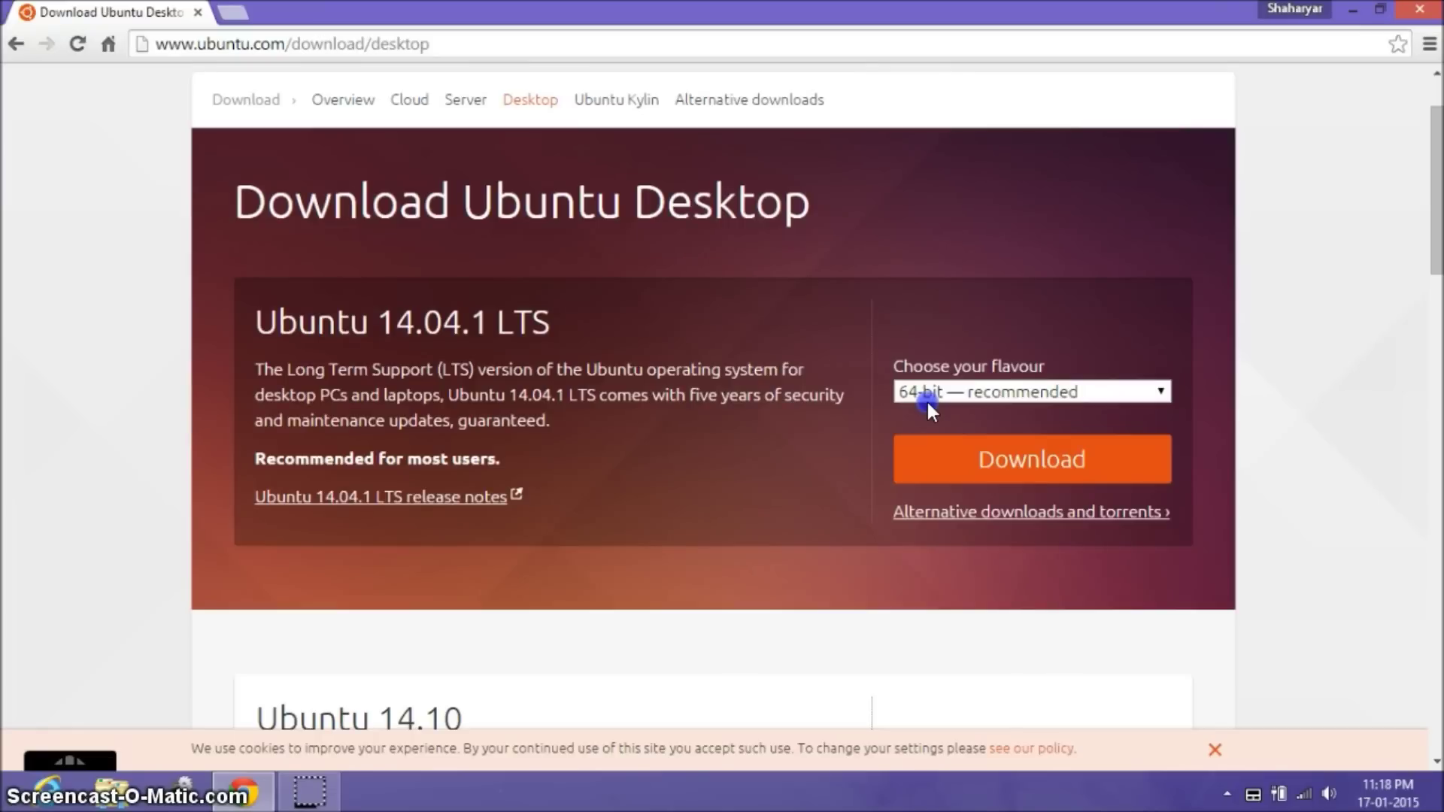
click(1022, 460)
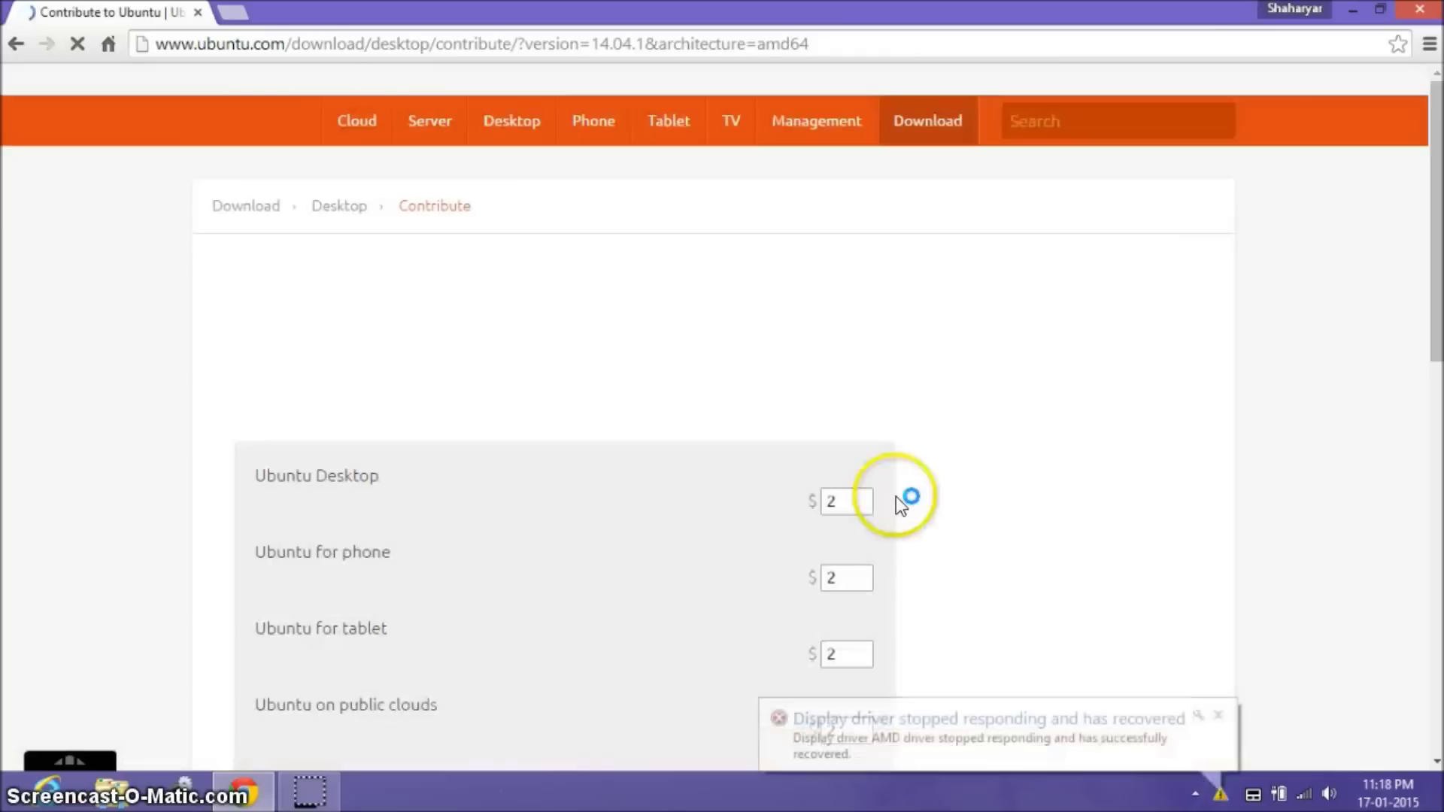
Step: Skip the contribution and go straight to the download
scroll(858, 461, down, 8)
scroll(361, 563, up, 3)
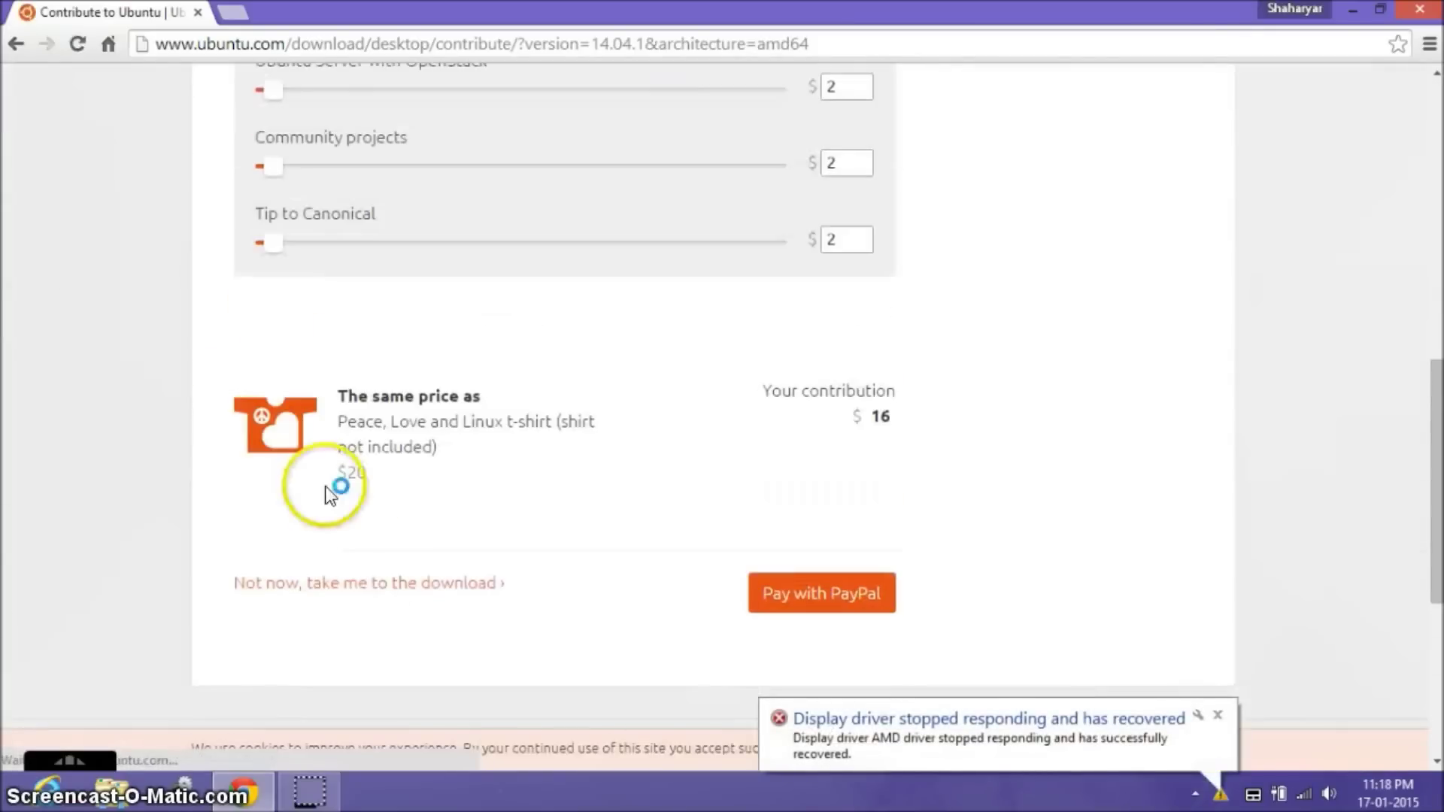
click(364, 588)
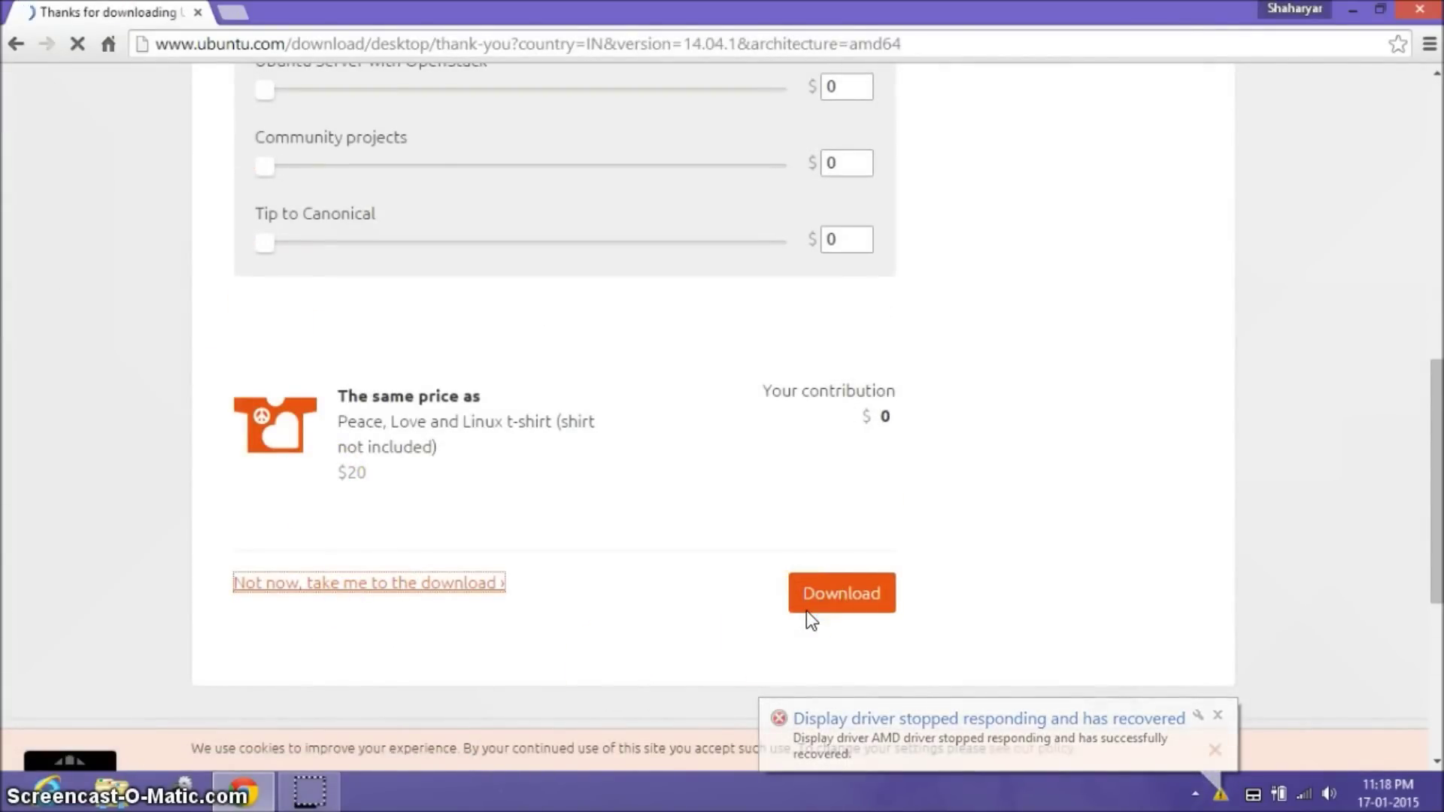
Step: Cancel saving a duplicate copy of the ISO and open a new browser tab
scroll(661, 461, down, 4)
scroll(651, 302, up, 3)
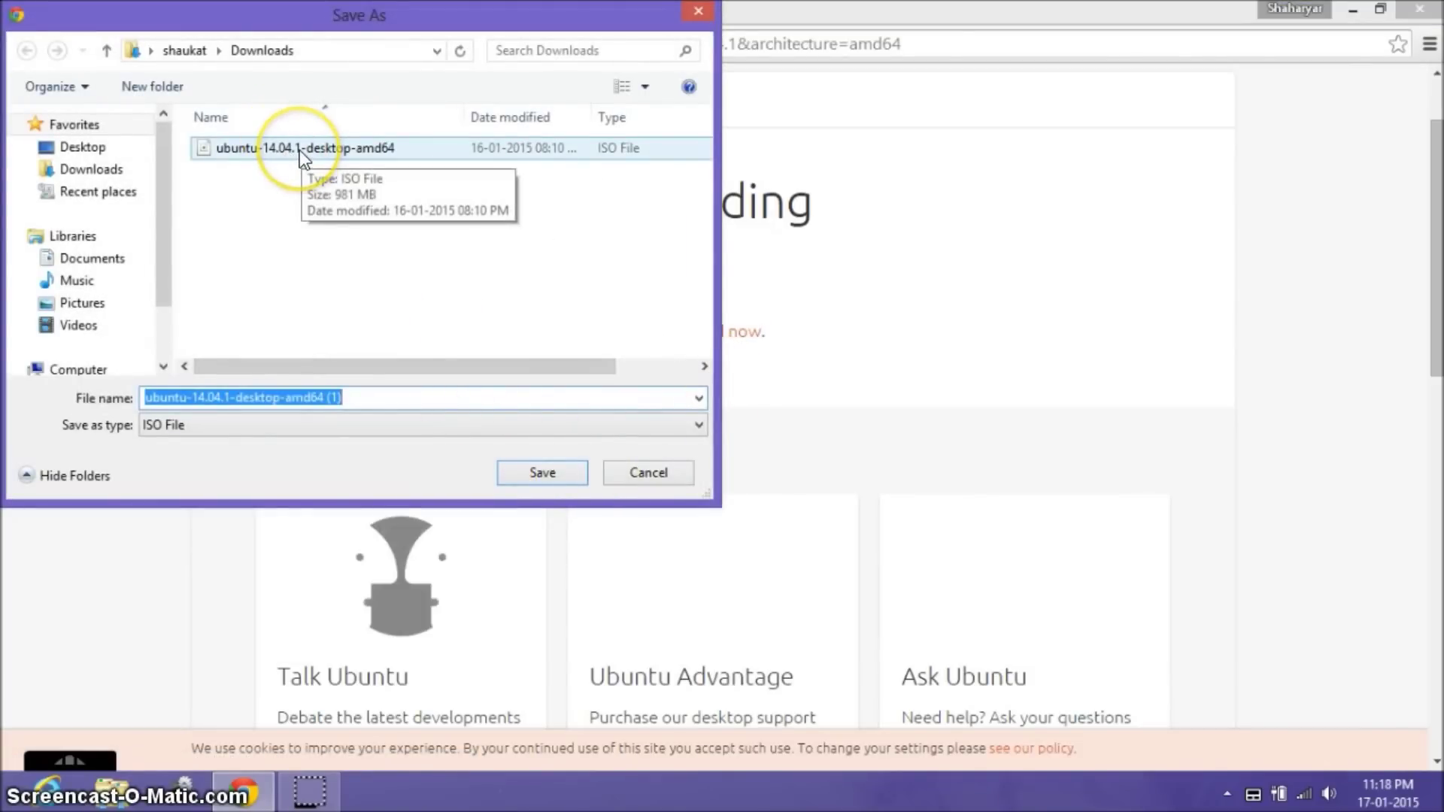
click(638, 468)
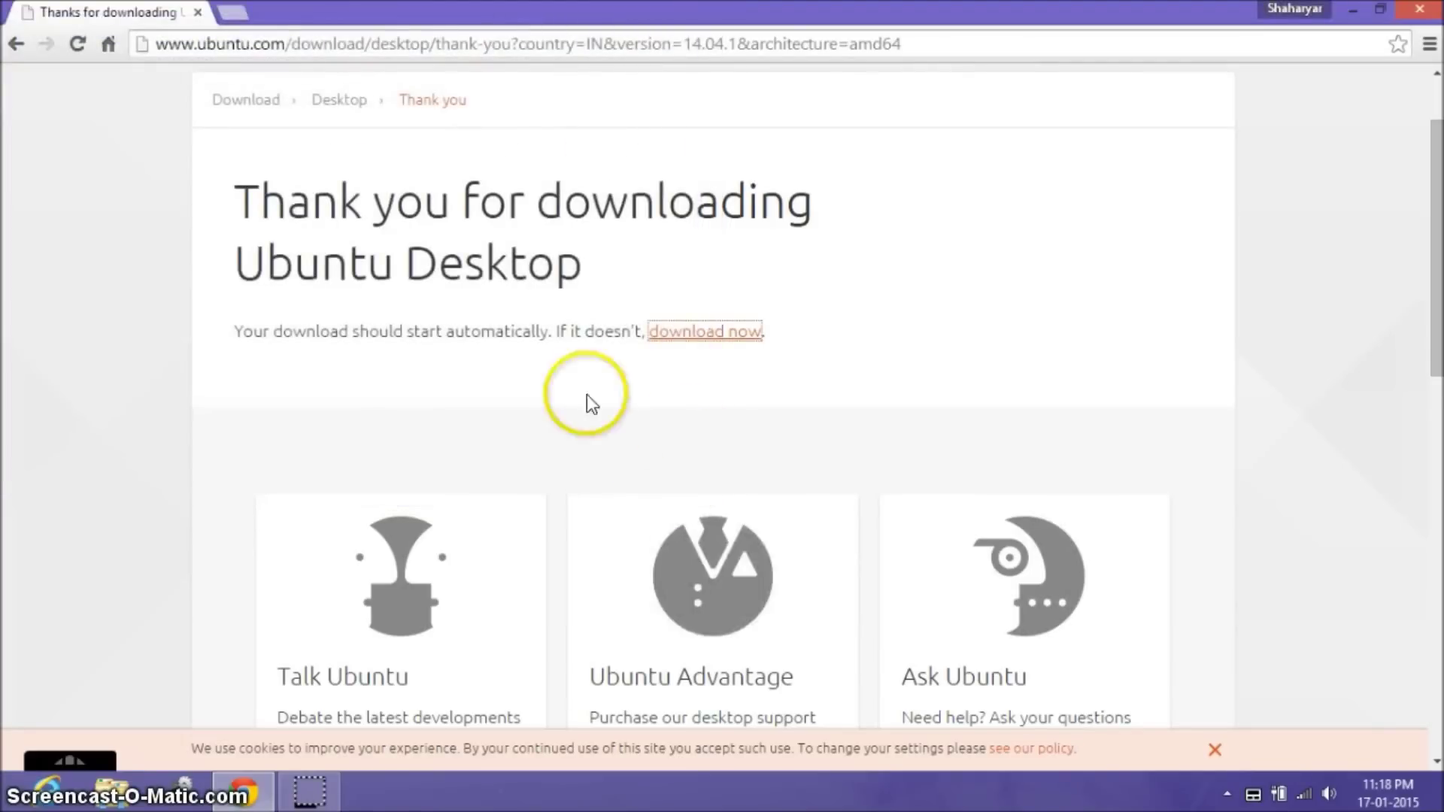
click(234, 12)
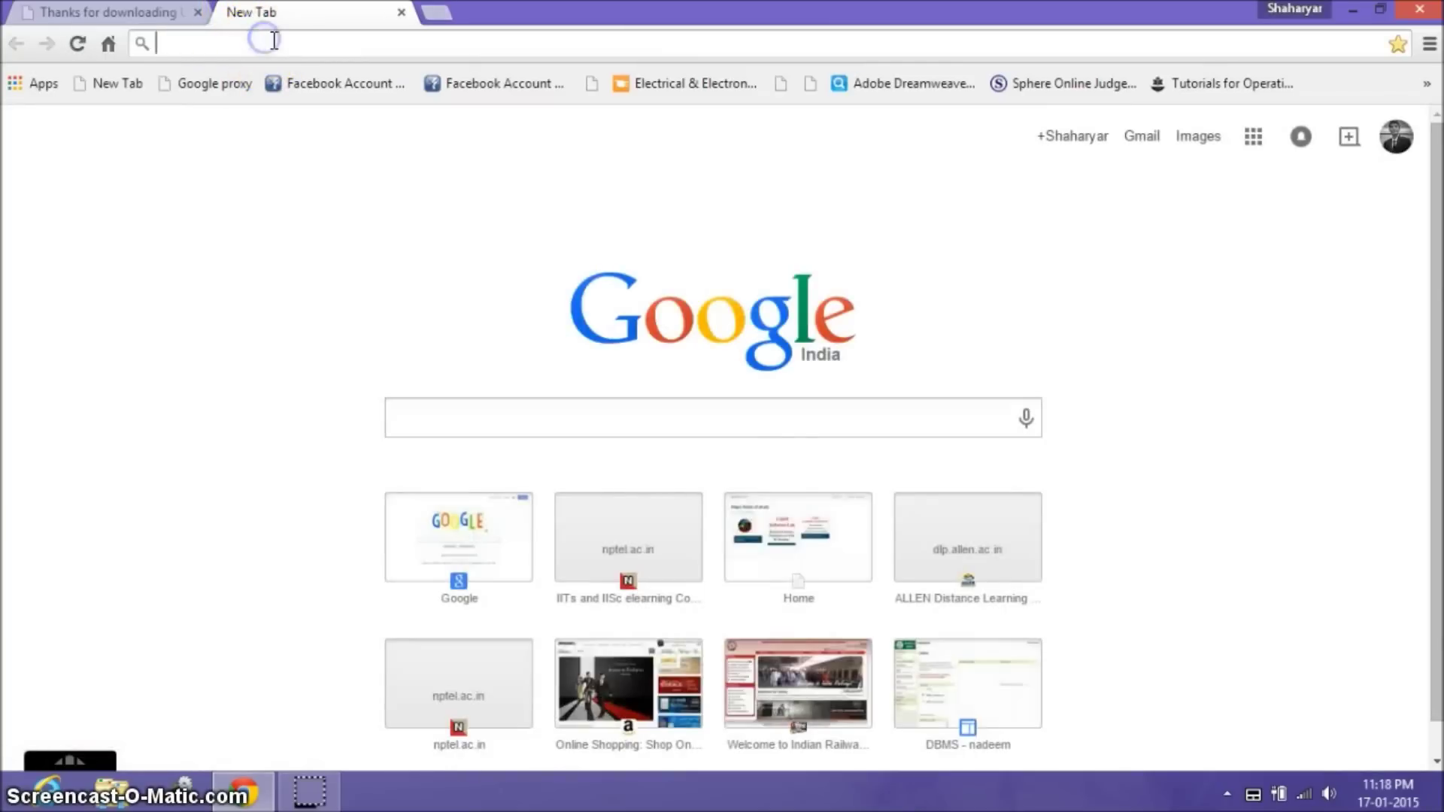
Step: Search 'universal usb installer', open Pendrivelinux's UUI download section, then minimize Chrome
text(u)
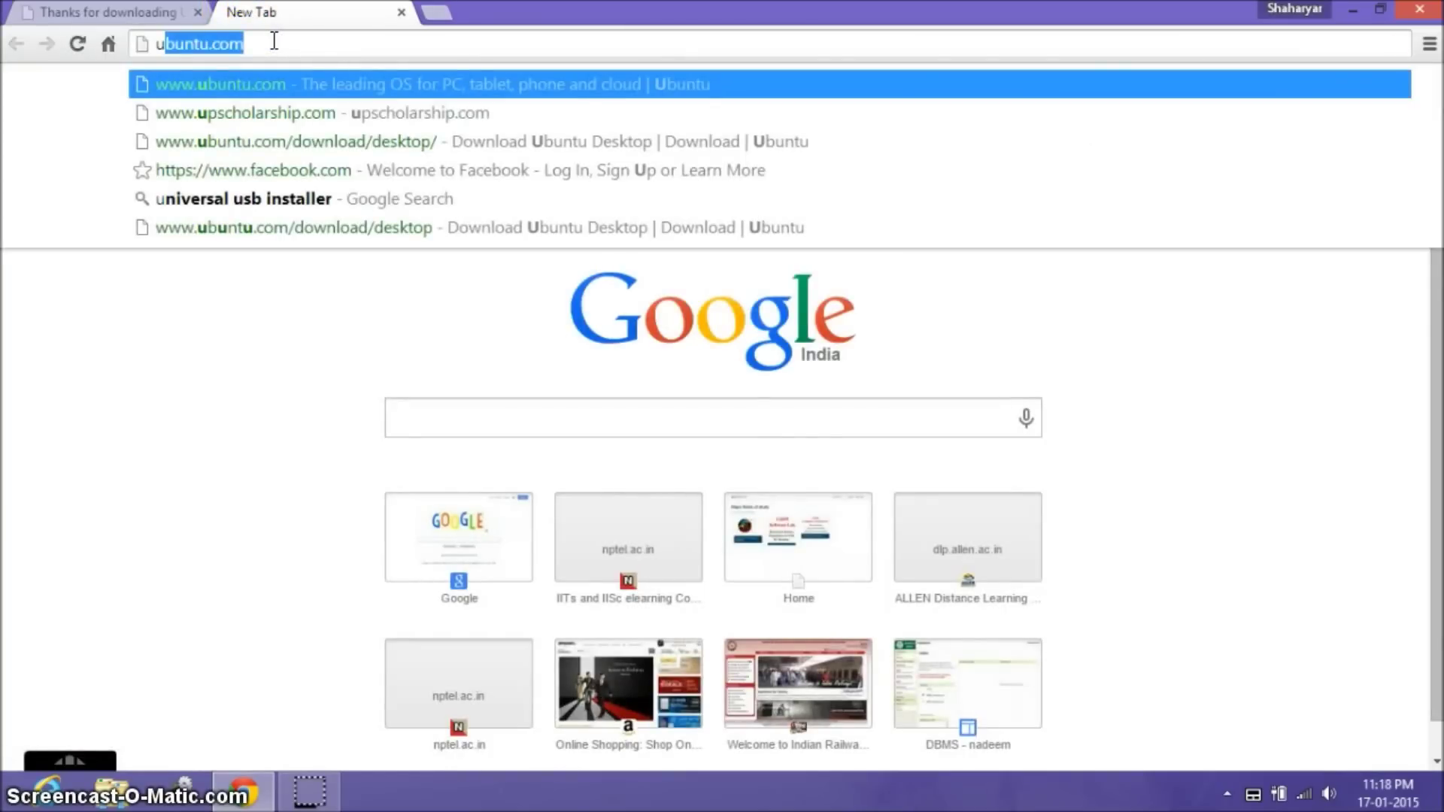
text(niversal usb installer)
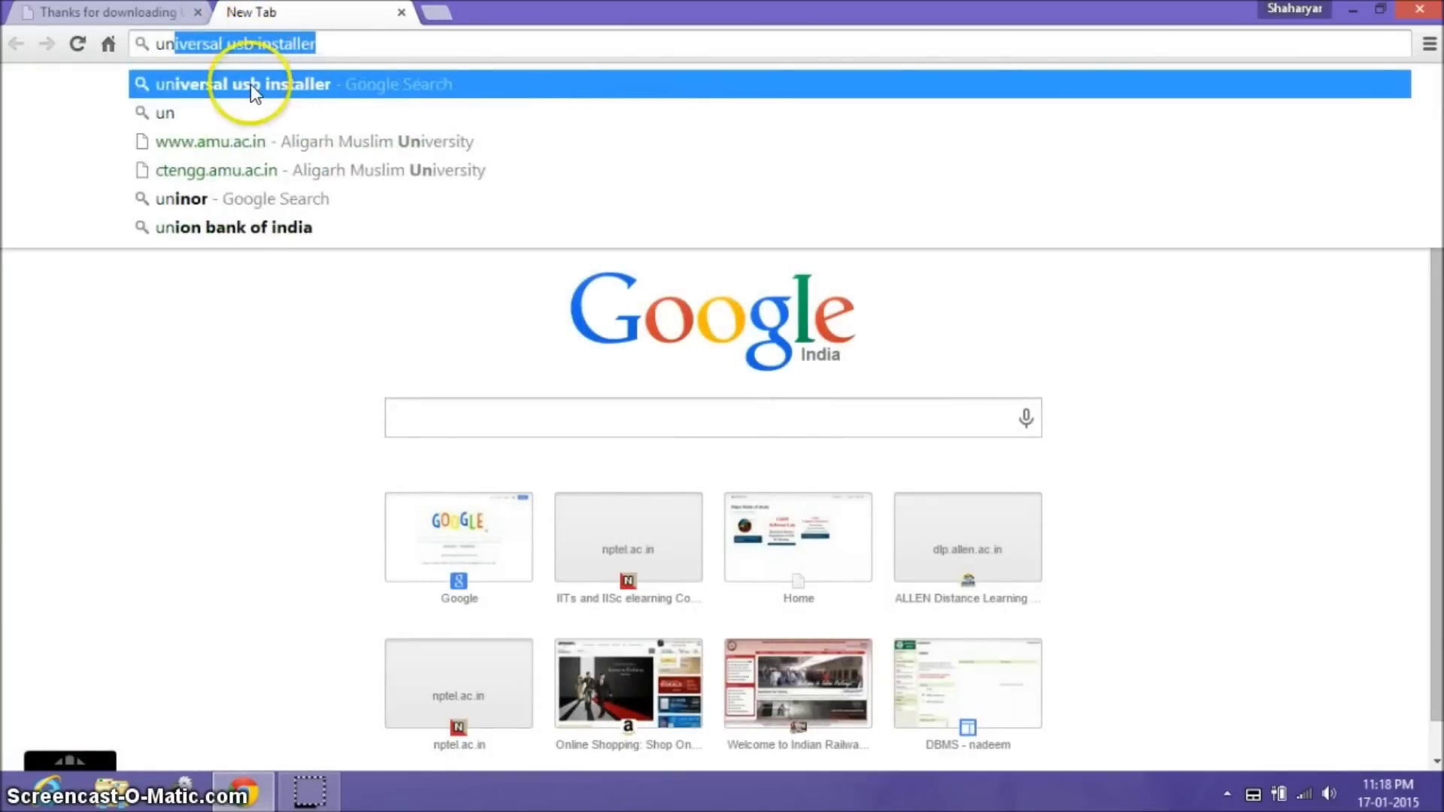
click(250, 83)
click(297, 250)
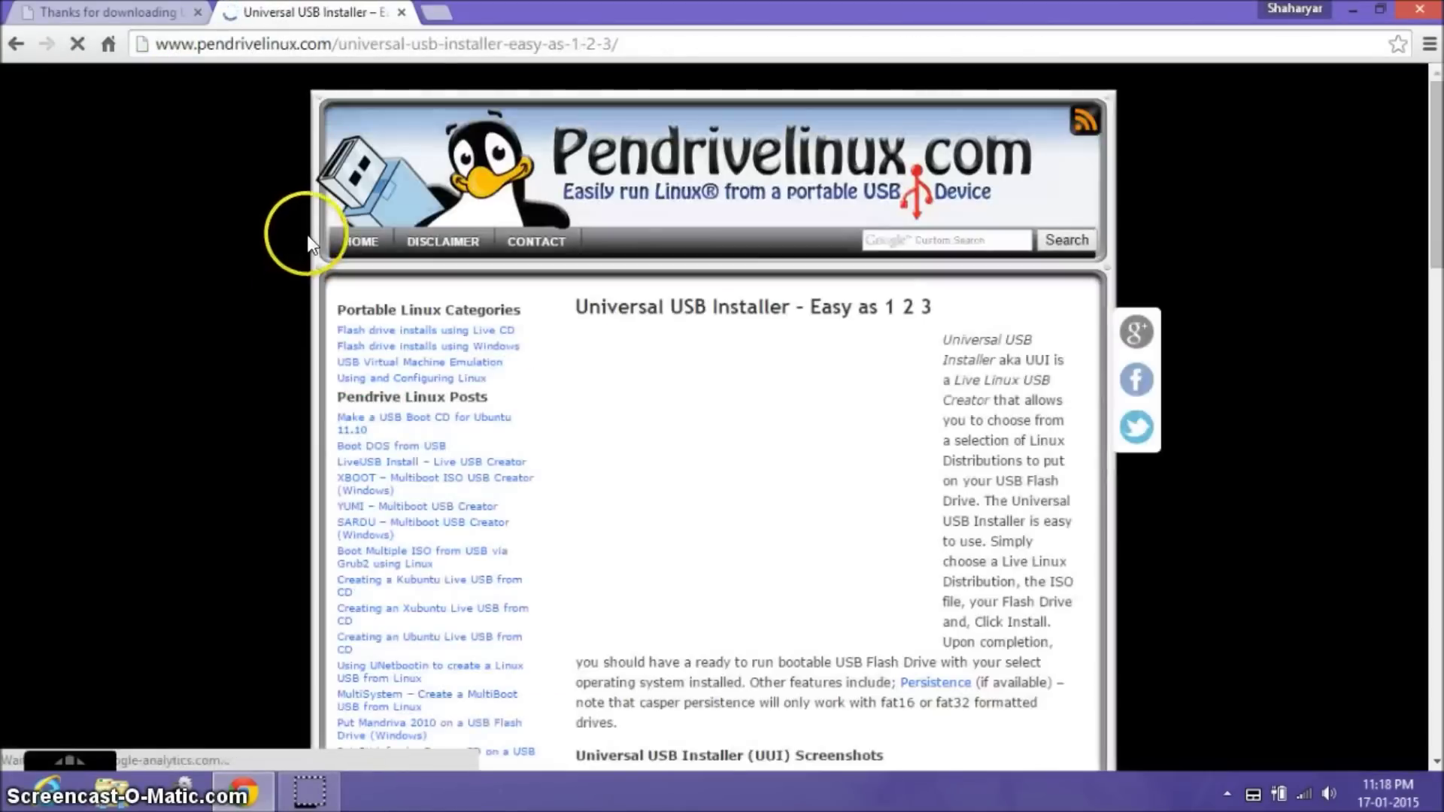
scroll(350, 140, down, 15)
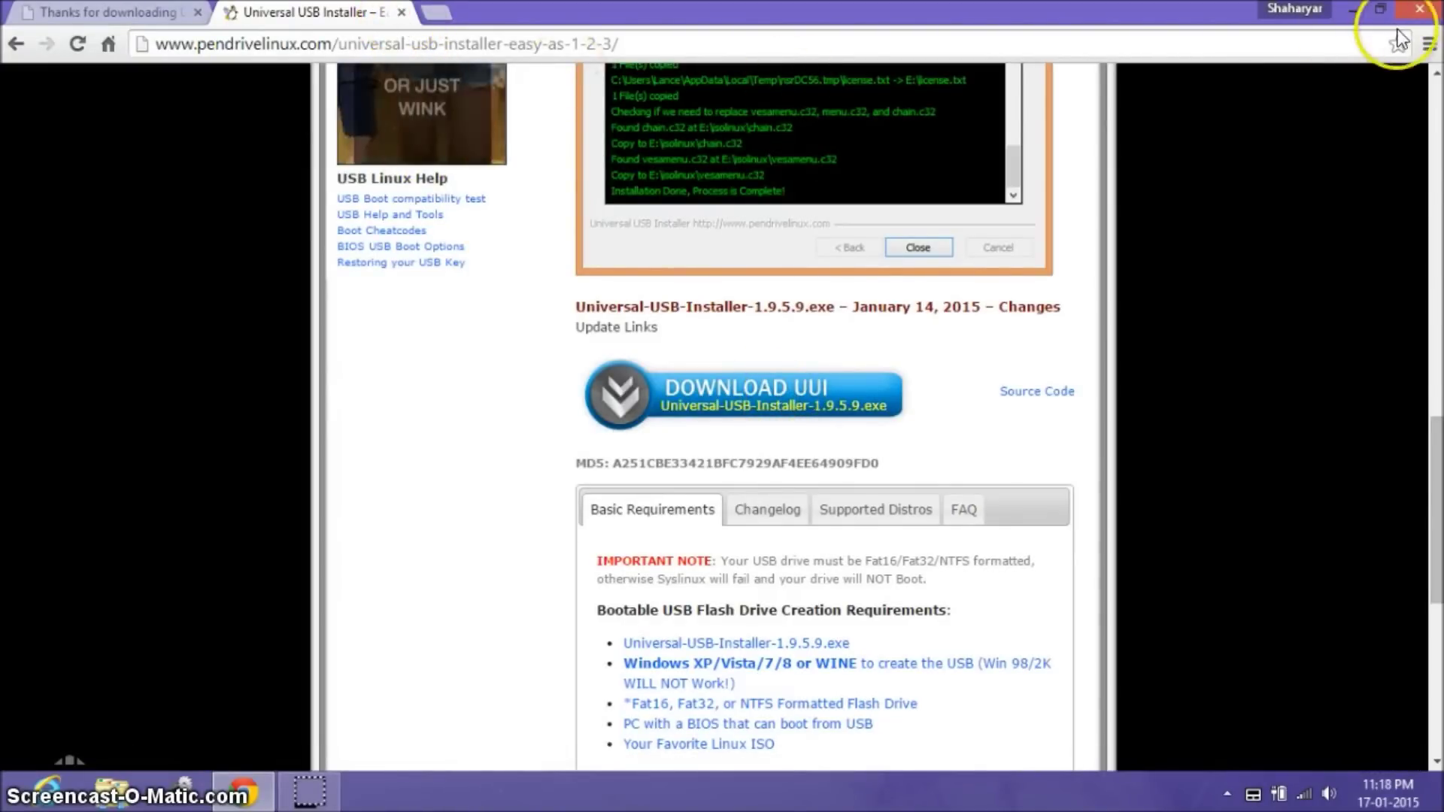
click(1380, 9)
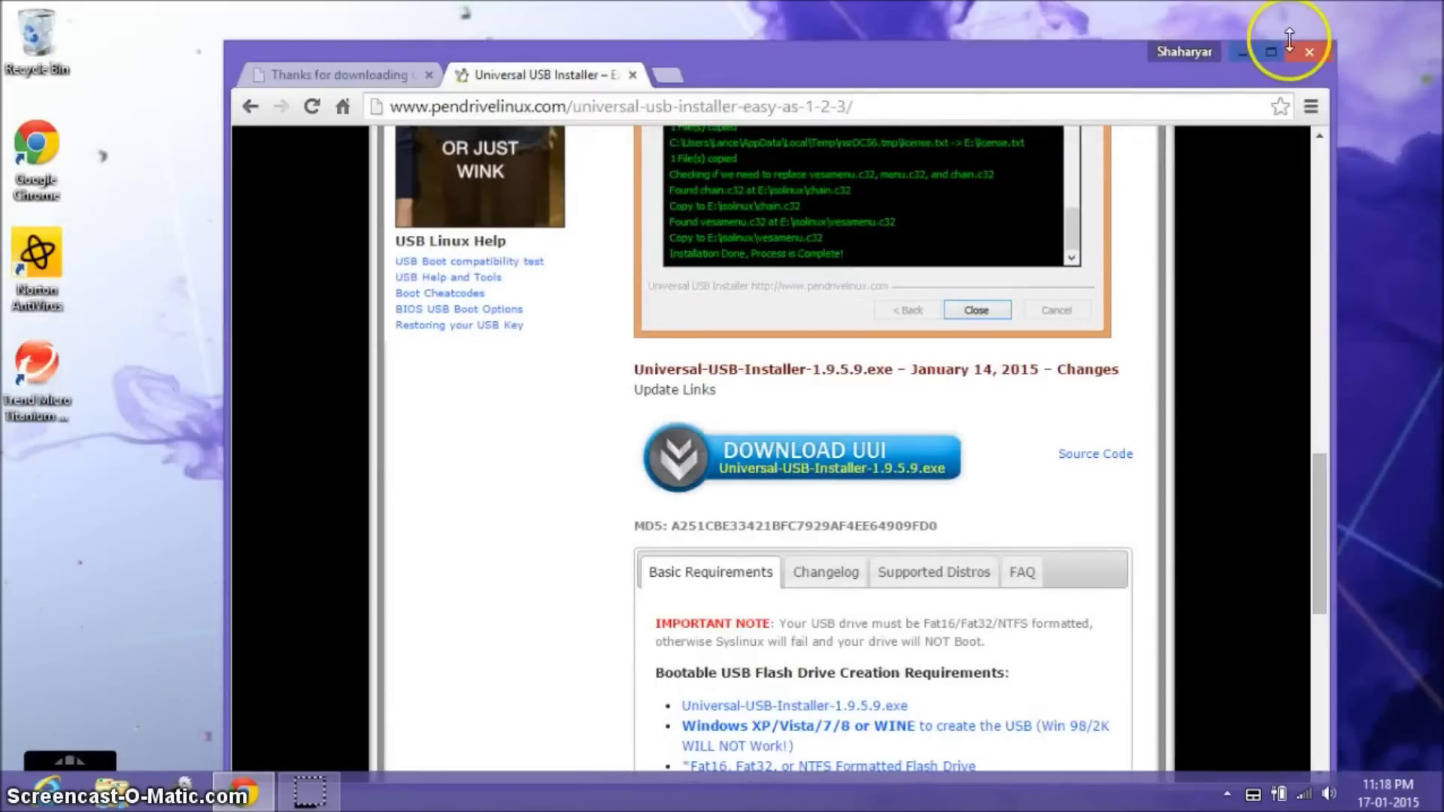
click(1243, 52)
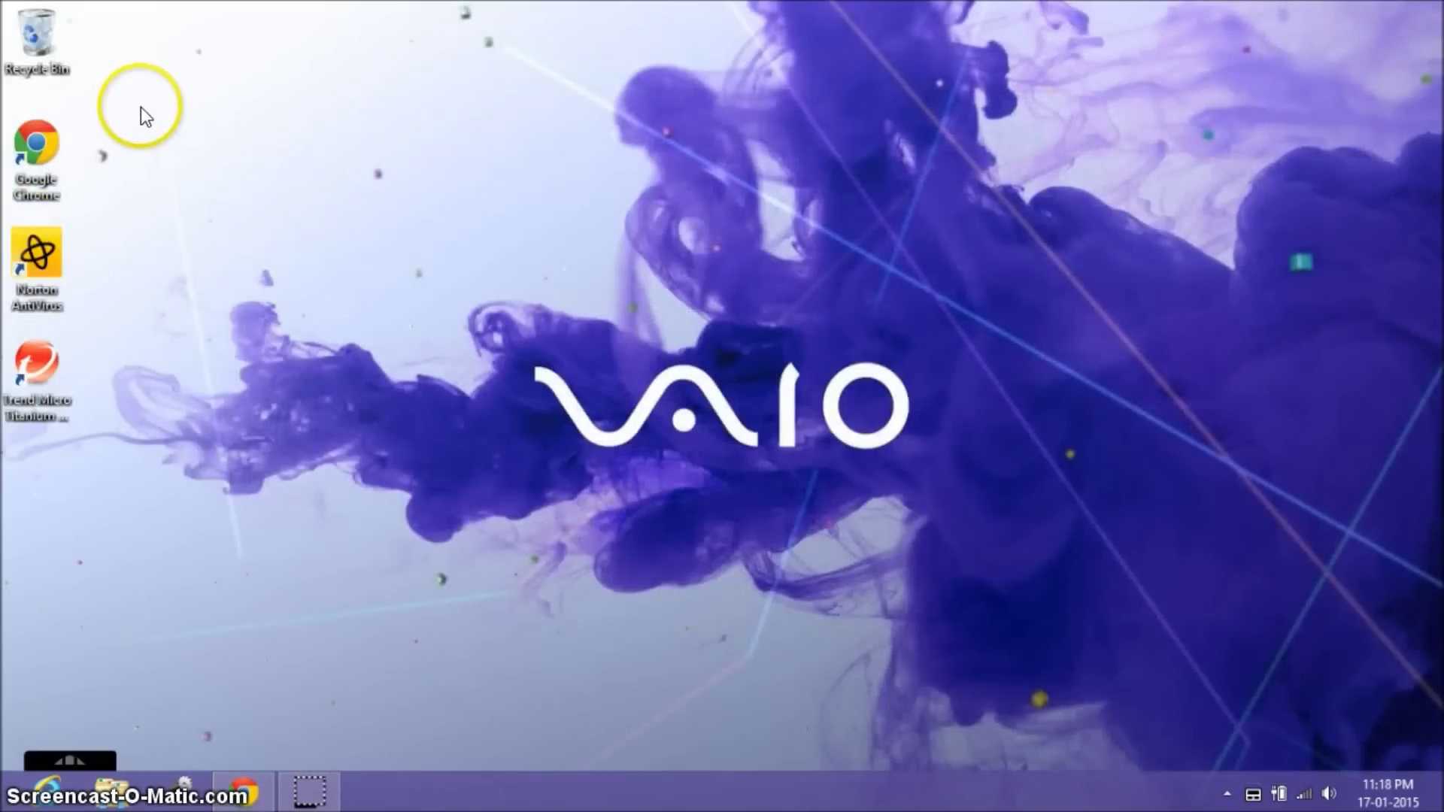
Step: Launch Universal-USB-Installer-1.9.5.9 from Downloads and accept its licence agreement
key(super+e)
click(76, 154)
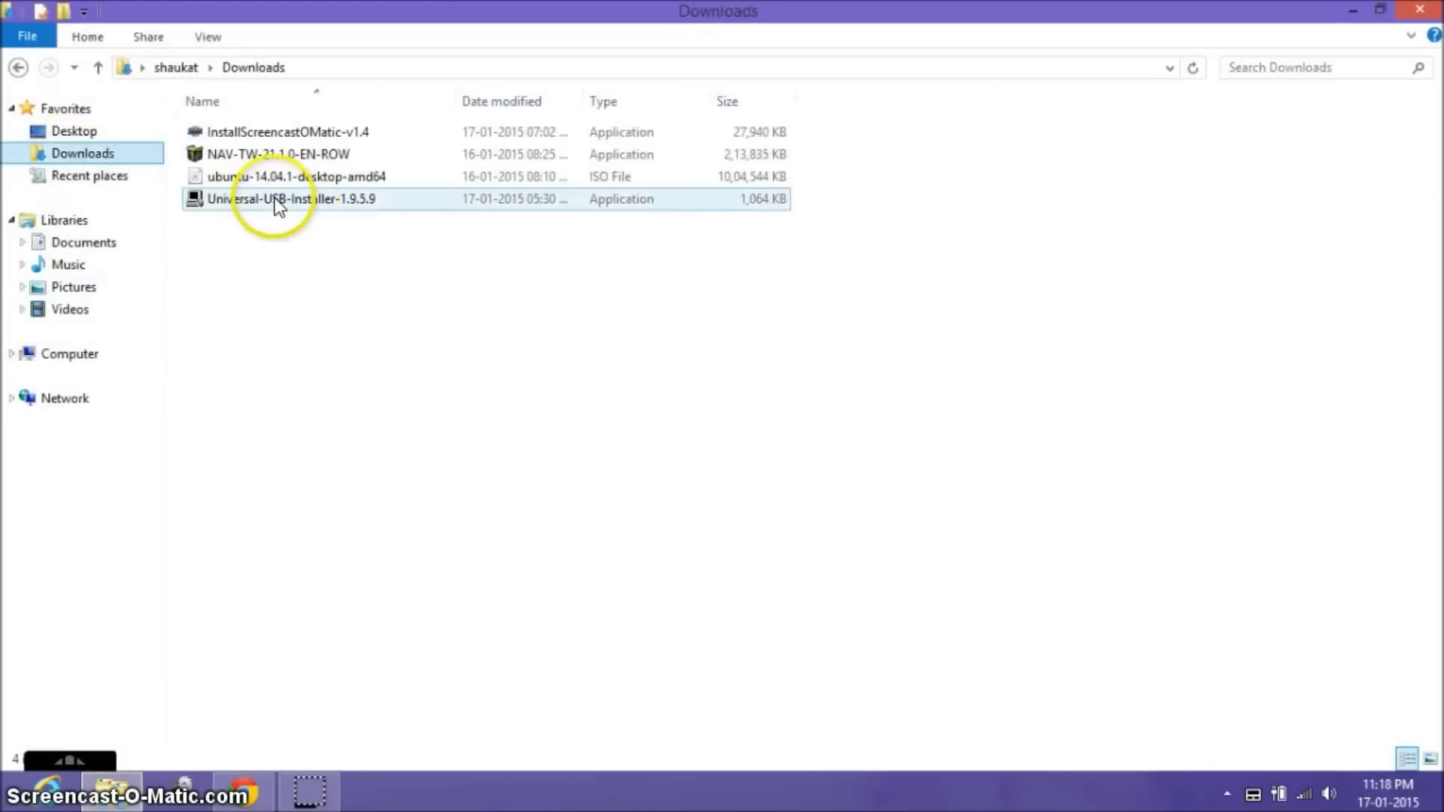
double_click(282, 200)
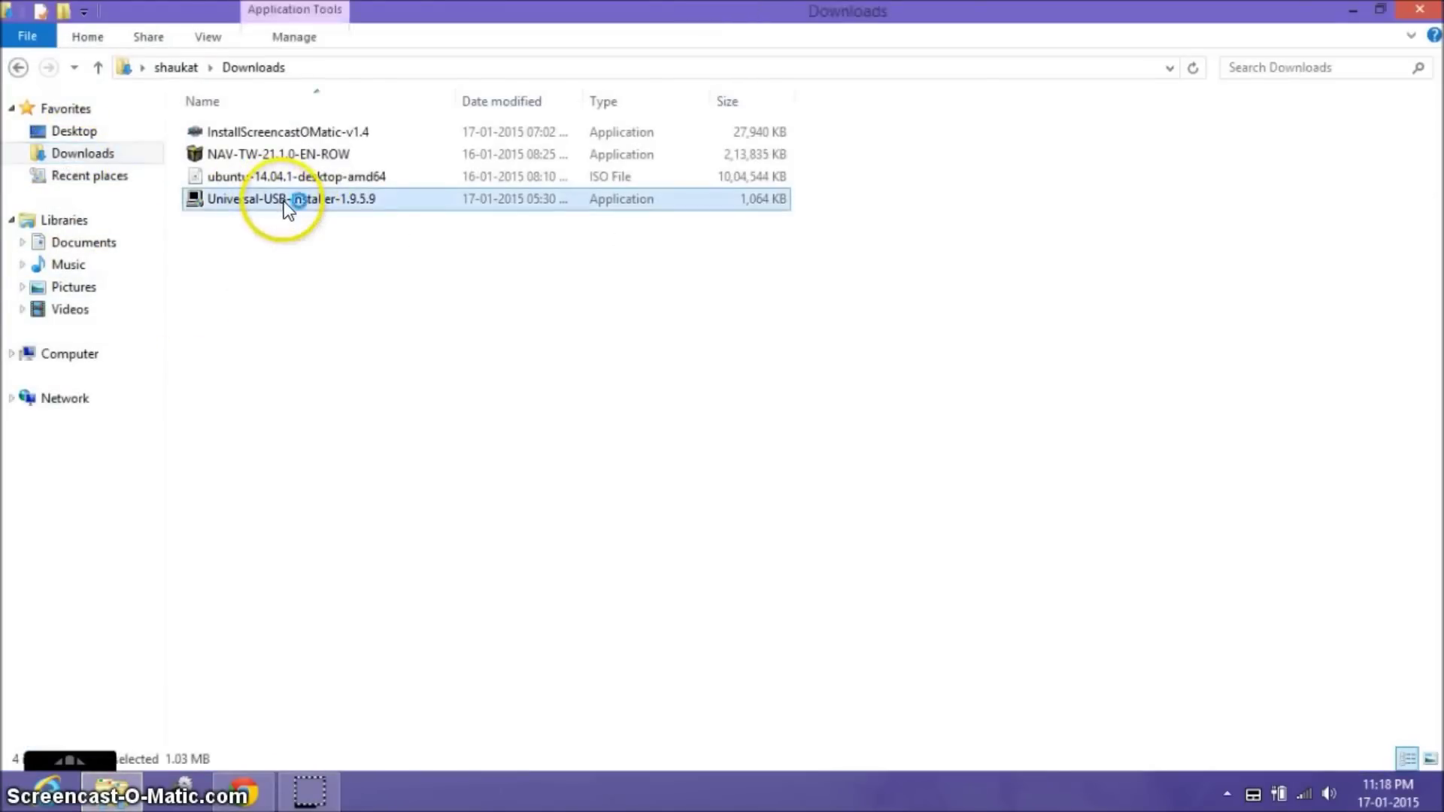
click(801, 429)
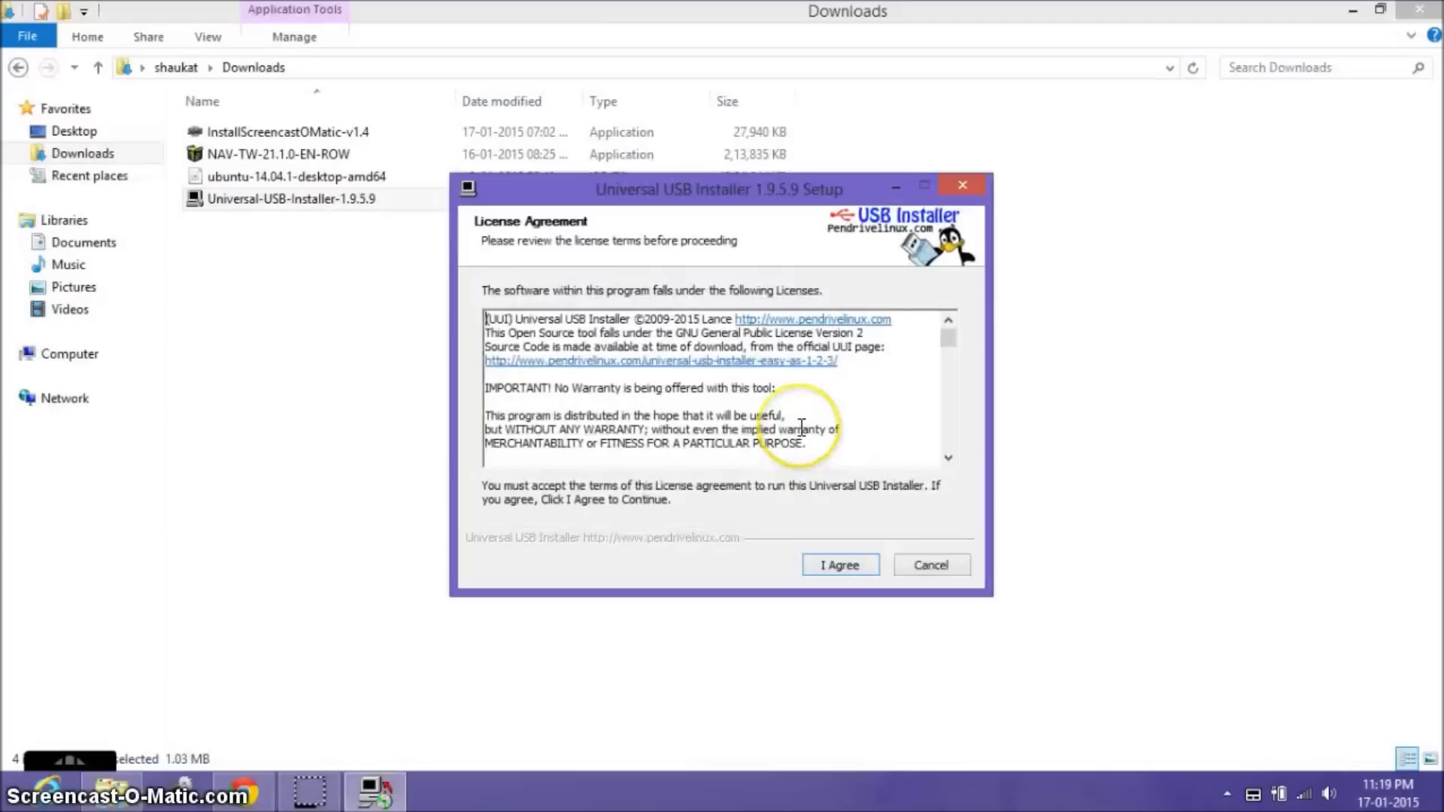
key(Return)
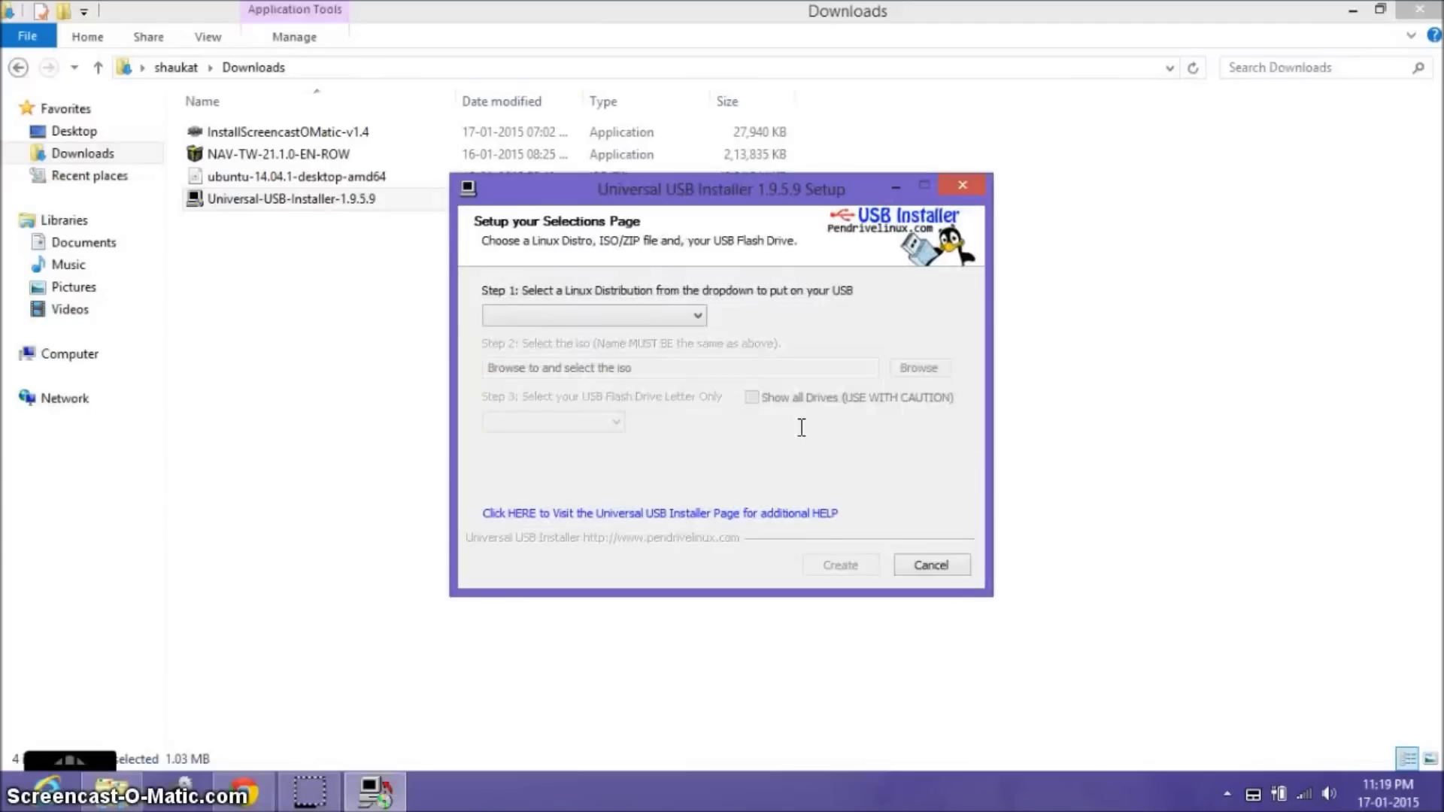
Step: Choose Ubuntu and the ubuntu-14.04.1-desktop-amd64 ISO, then show Explorer's Computer view
key(F4)
key(Down)
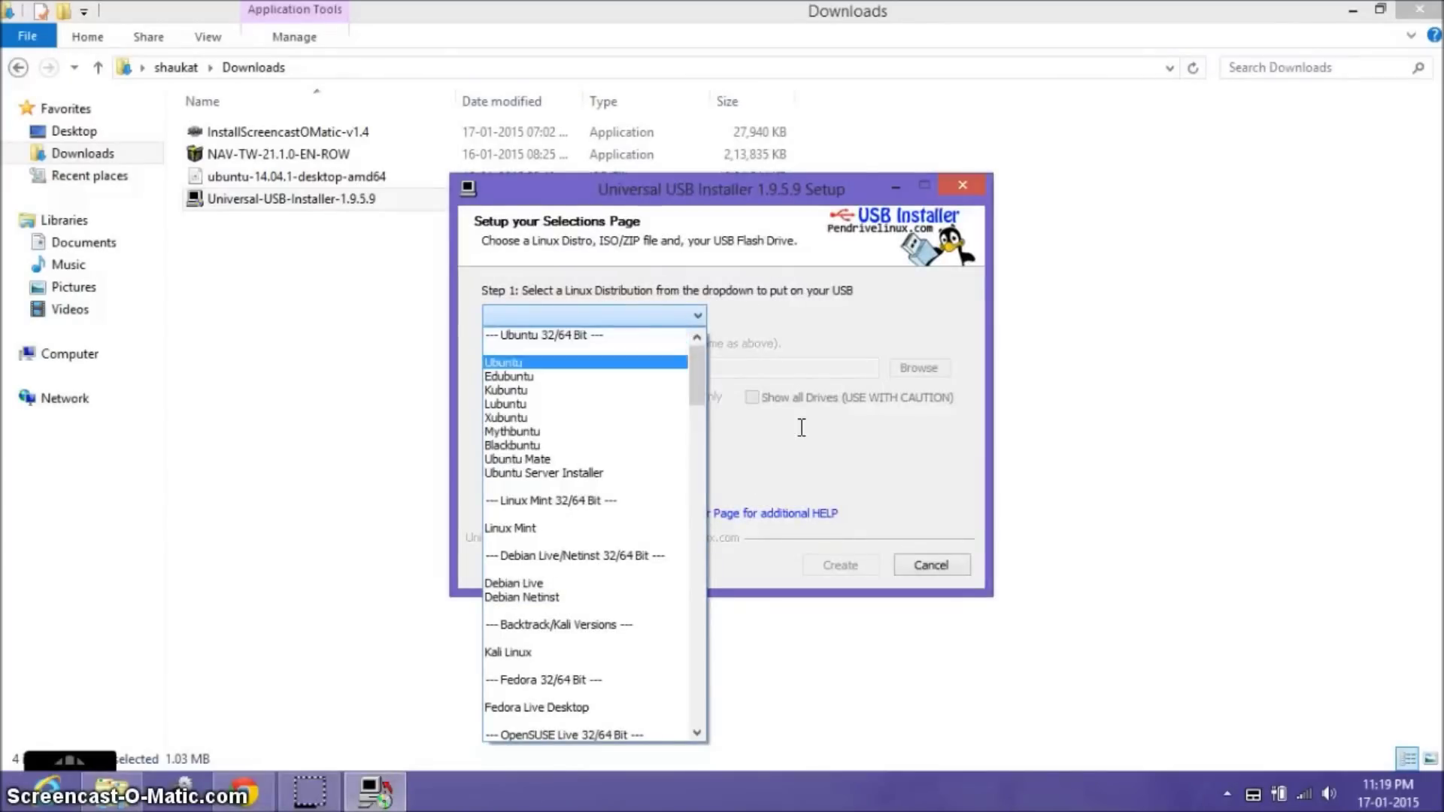
key(Return)
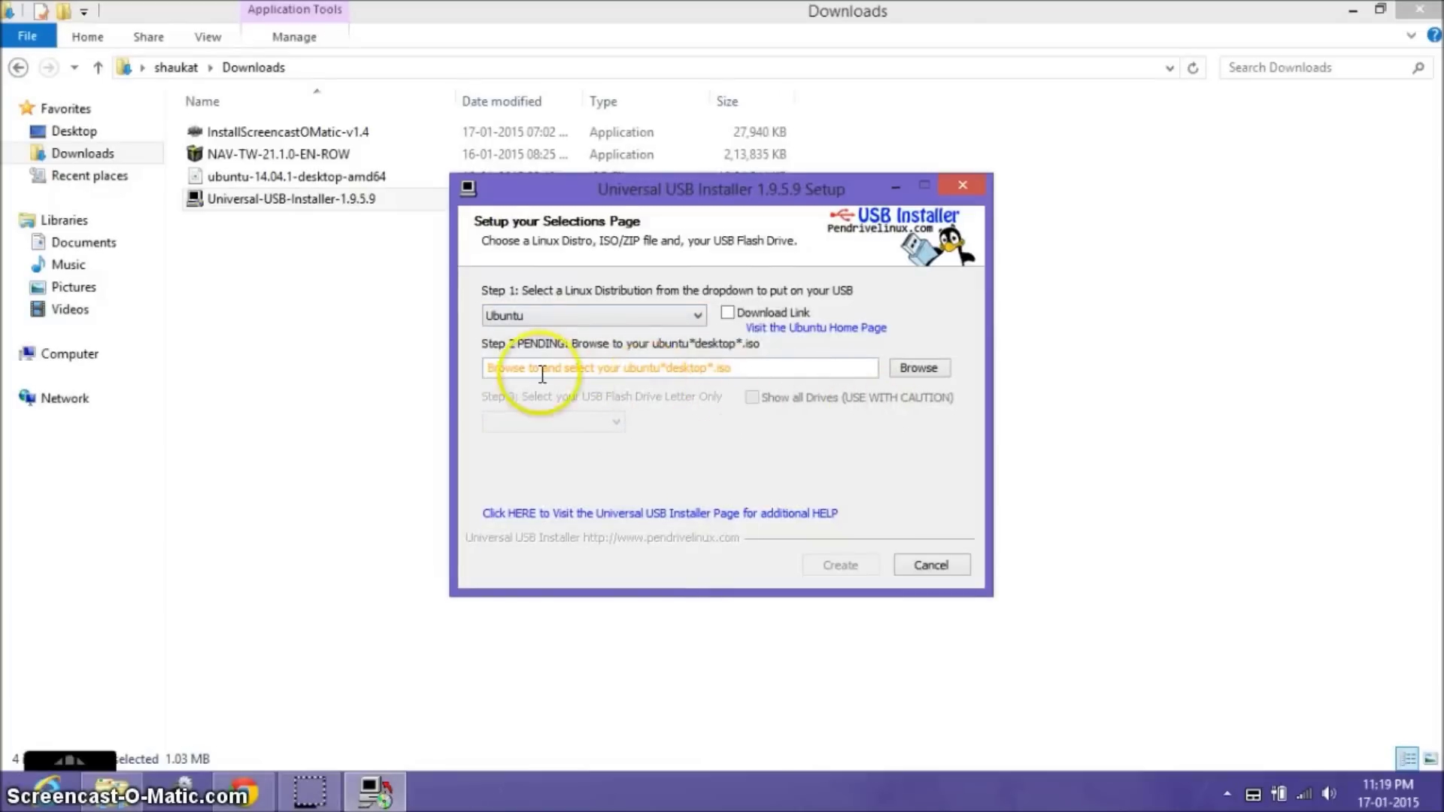
click(920, 368)
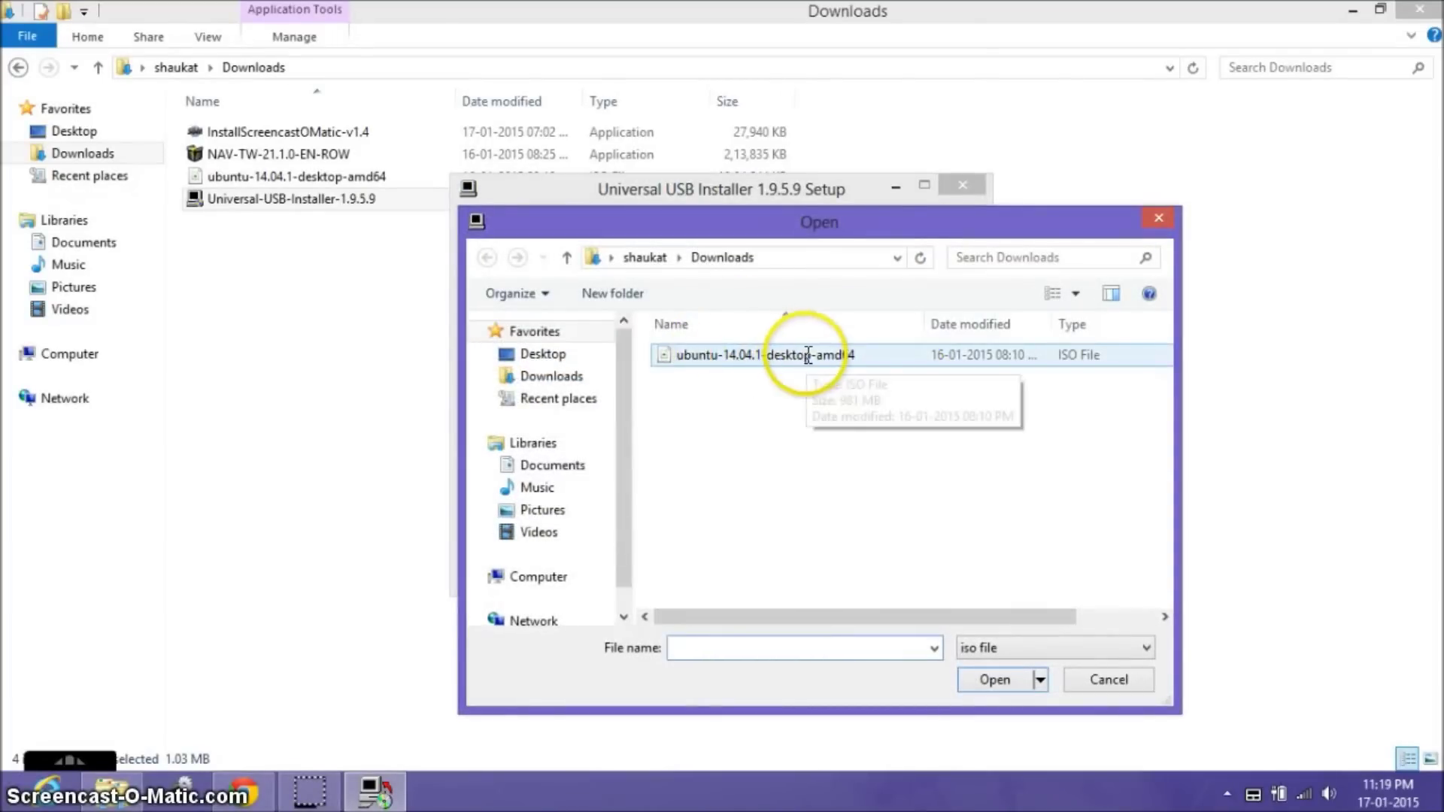
click(842, 354)
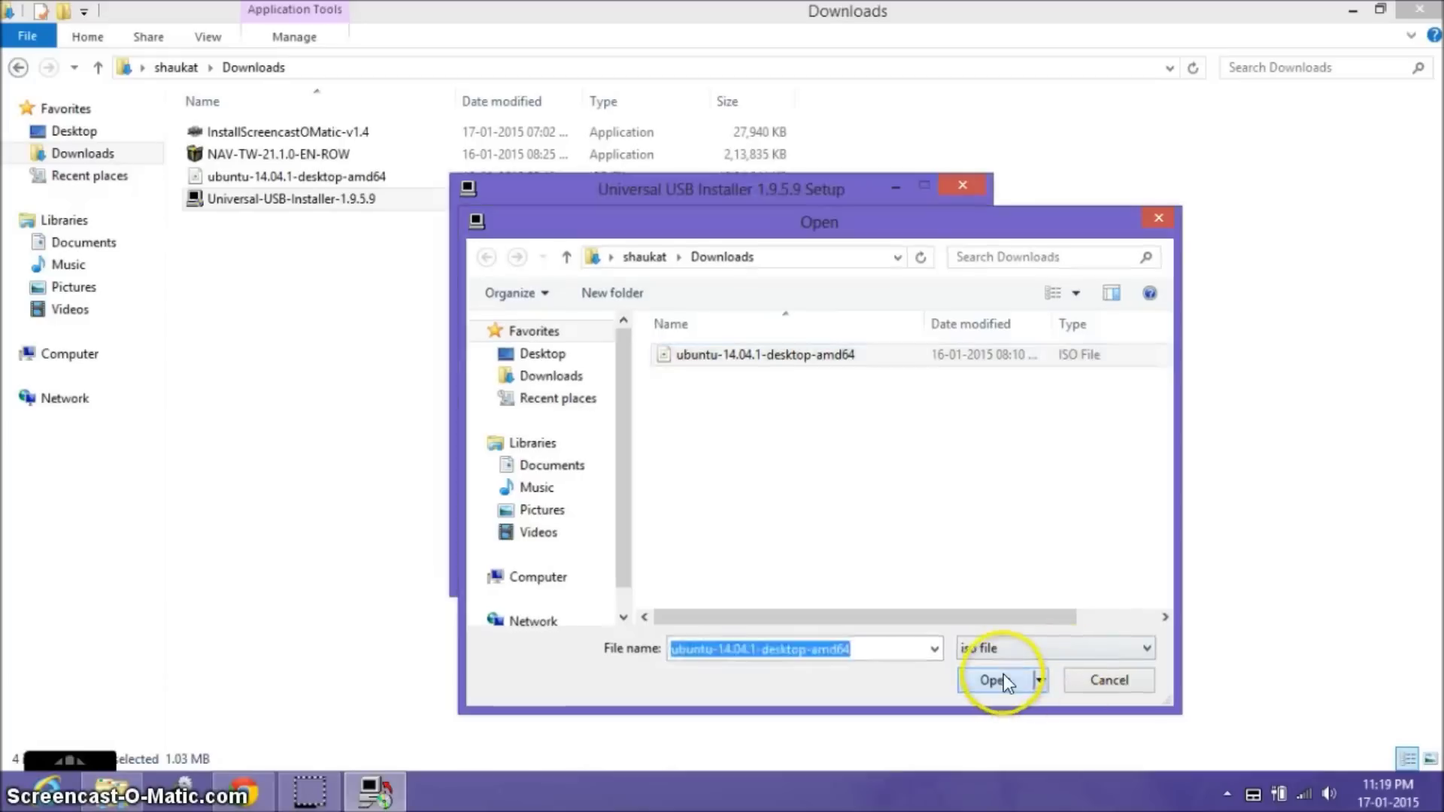
click(999, 674)
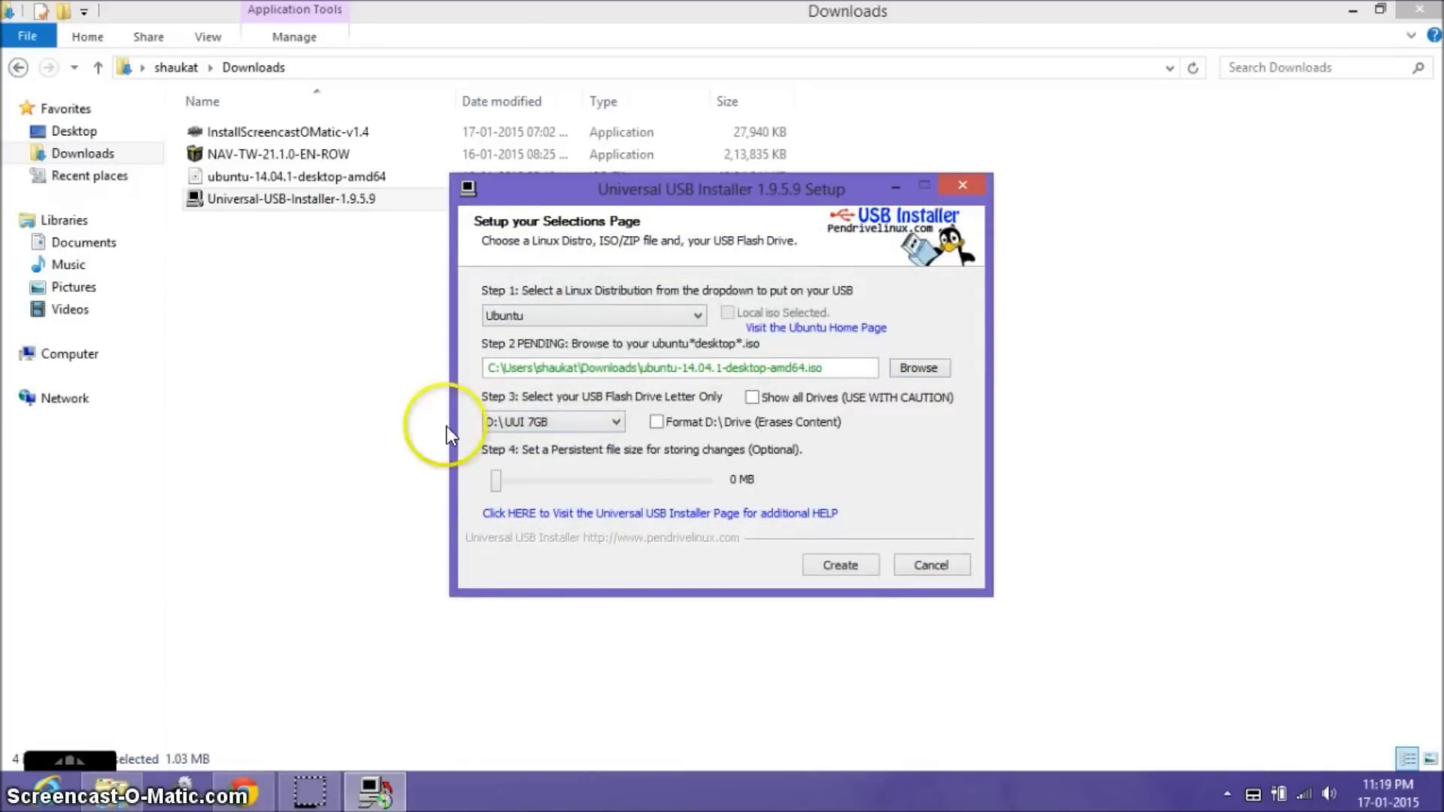
click(17, 83)
click(18, 68)
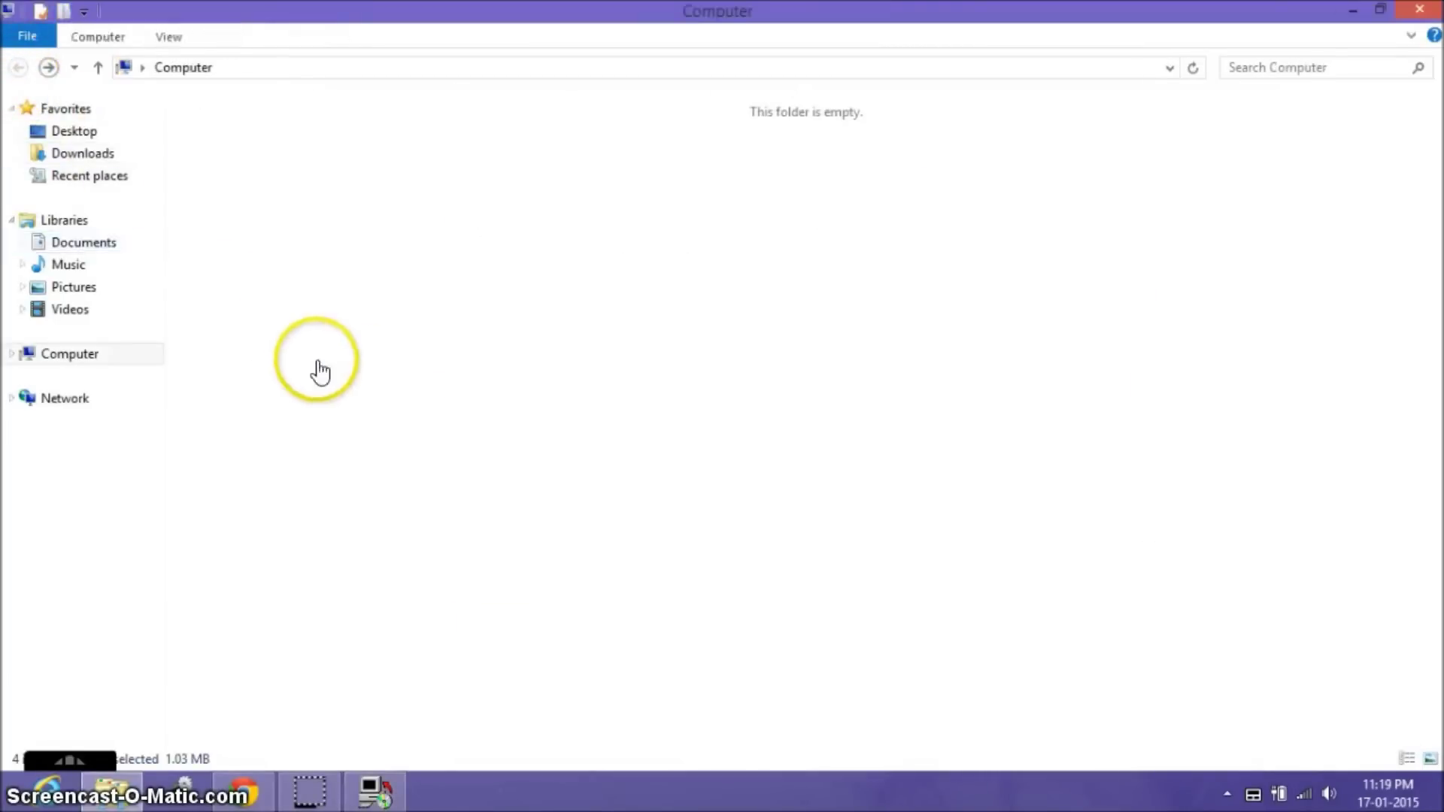
Step: Cancel the USB installer and close the Explorer window
click(376, 790)
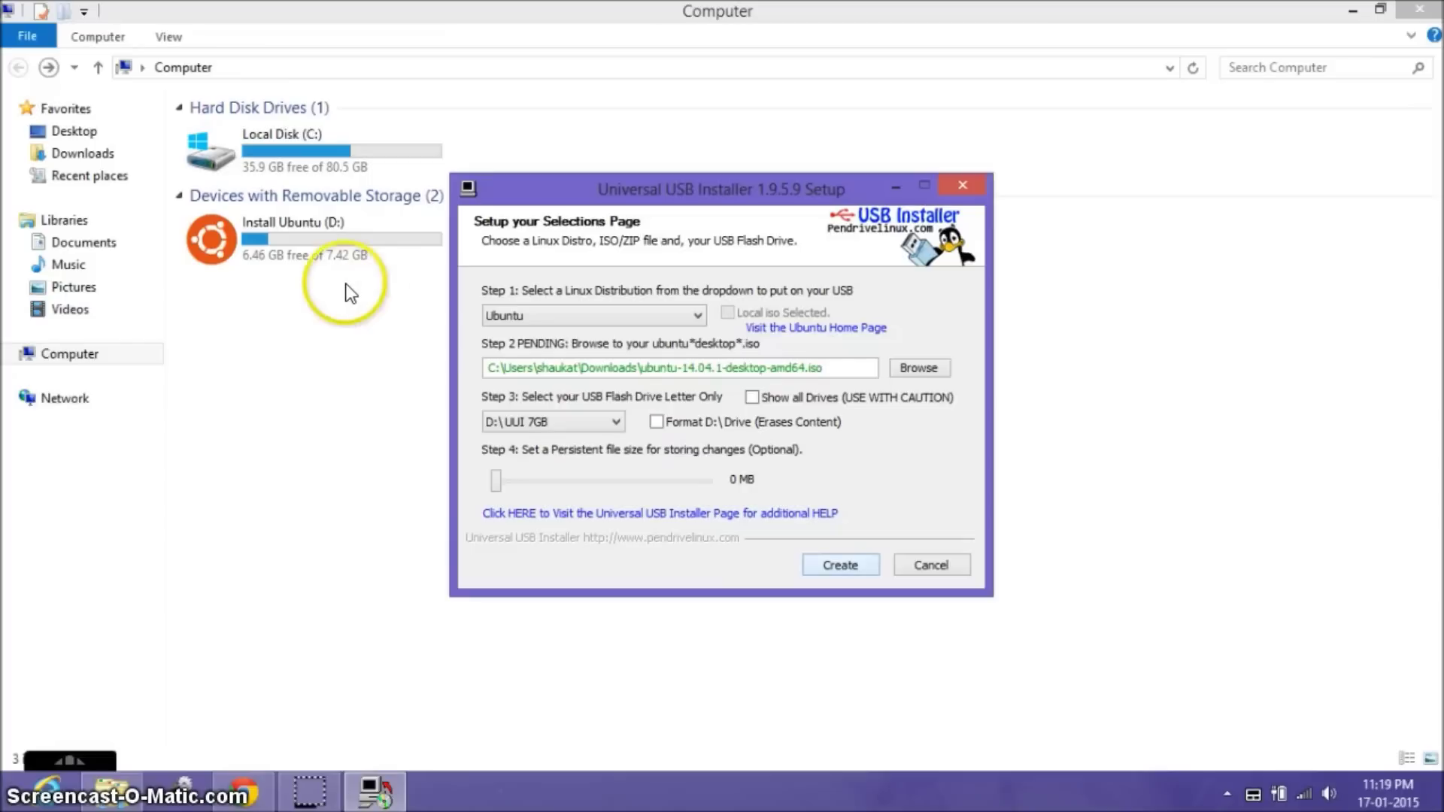
click(947, 562)
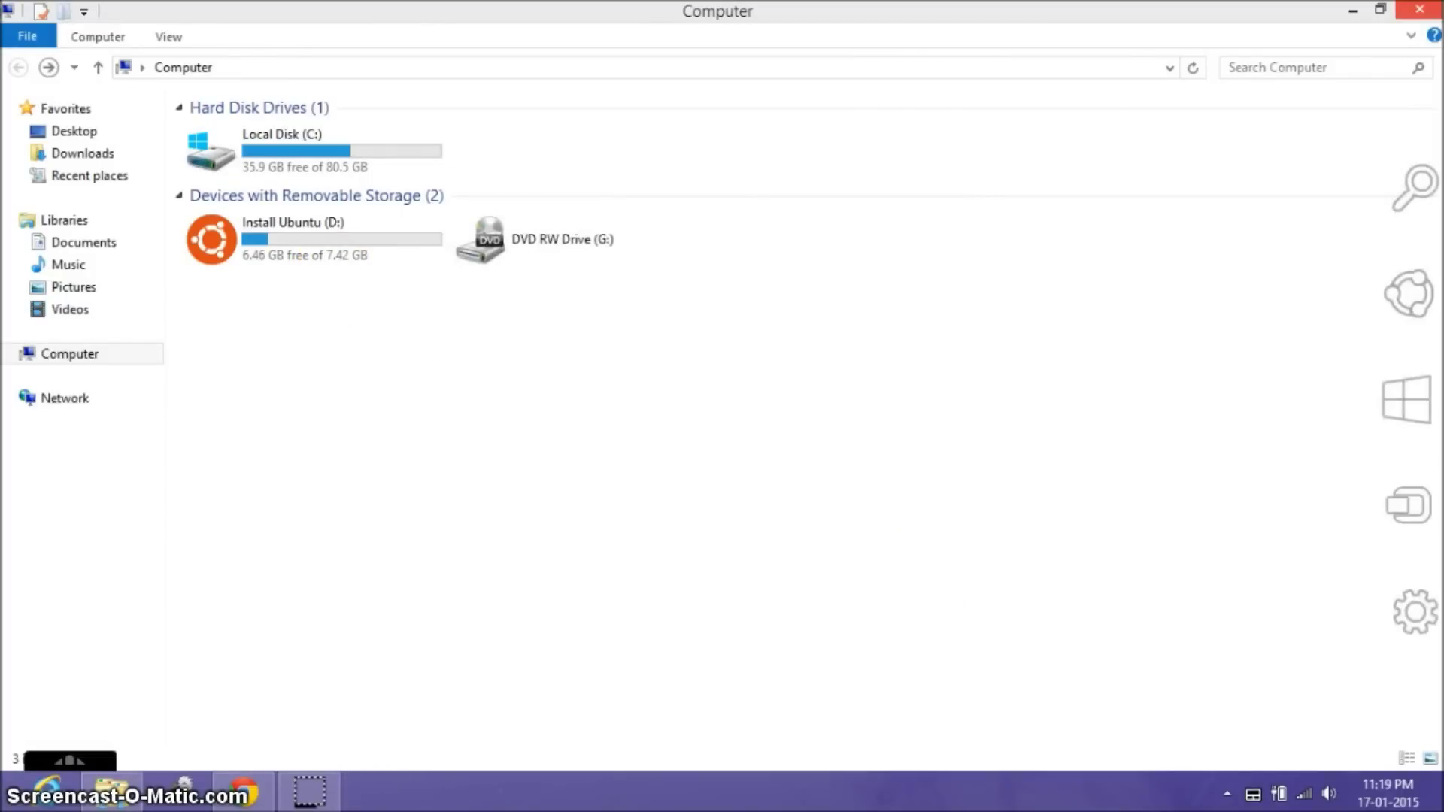
click(1438, 5)
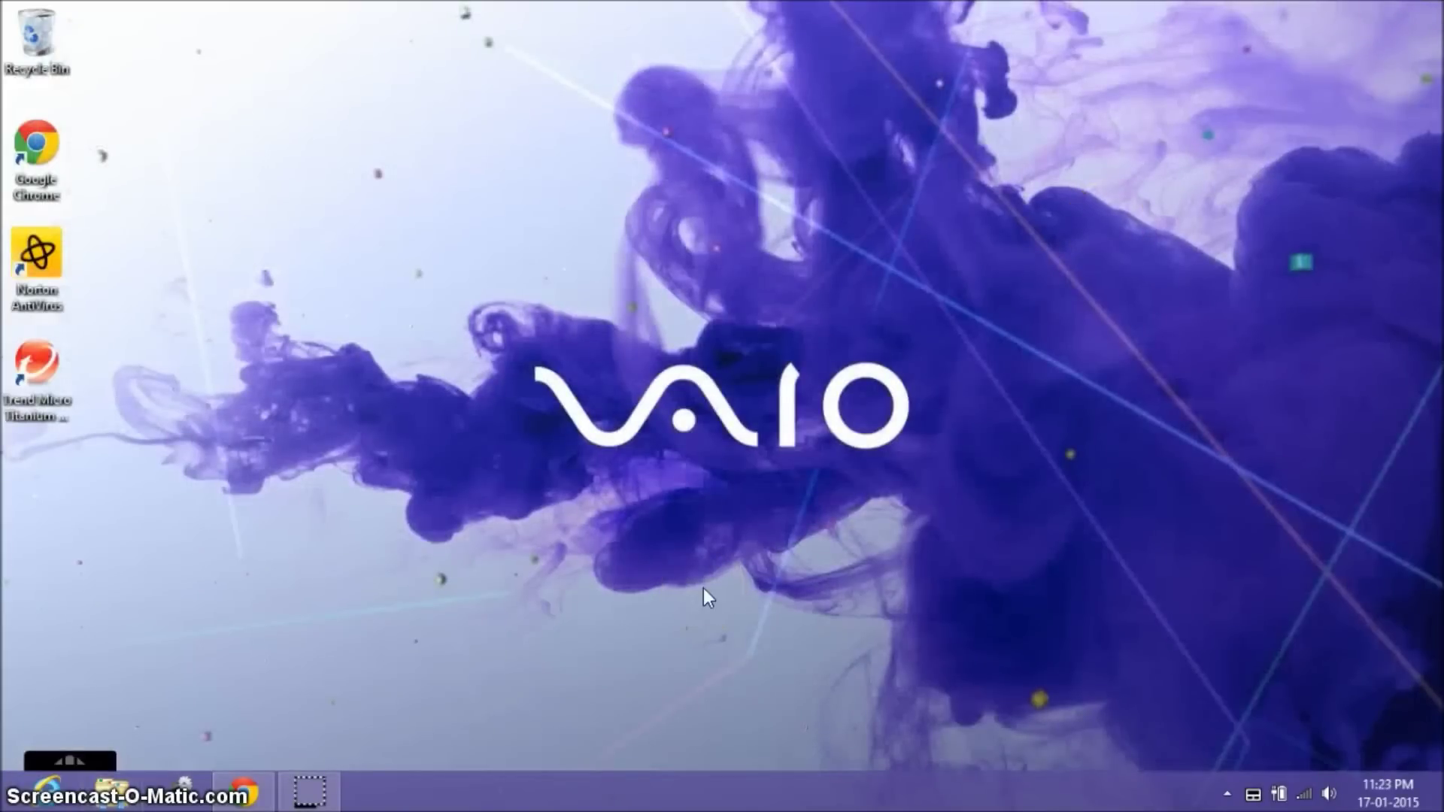
Step: Search Windows for 'power' from the Search charm
mouse_move(1421, 96)
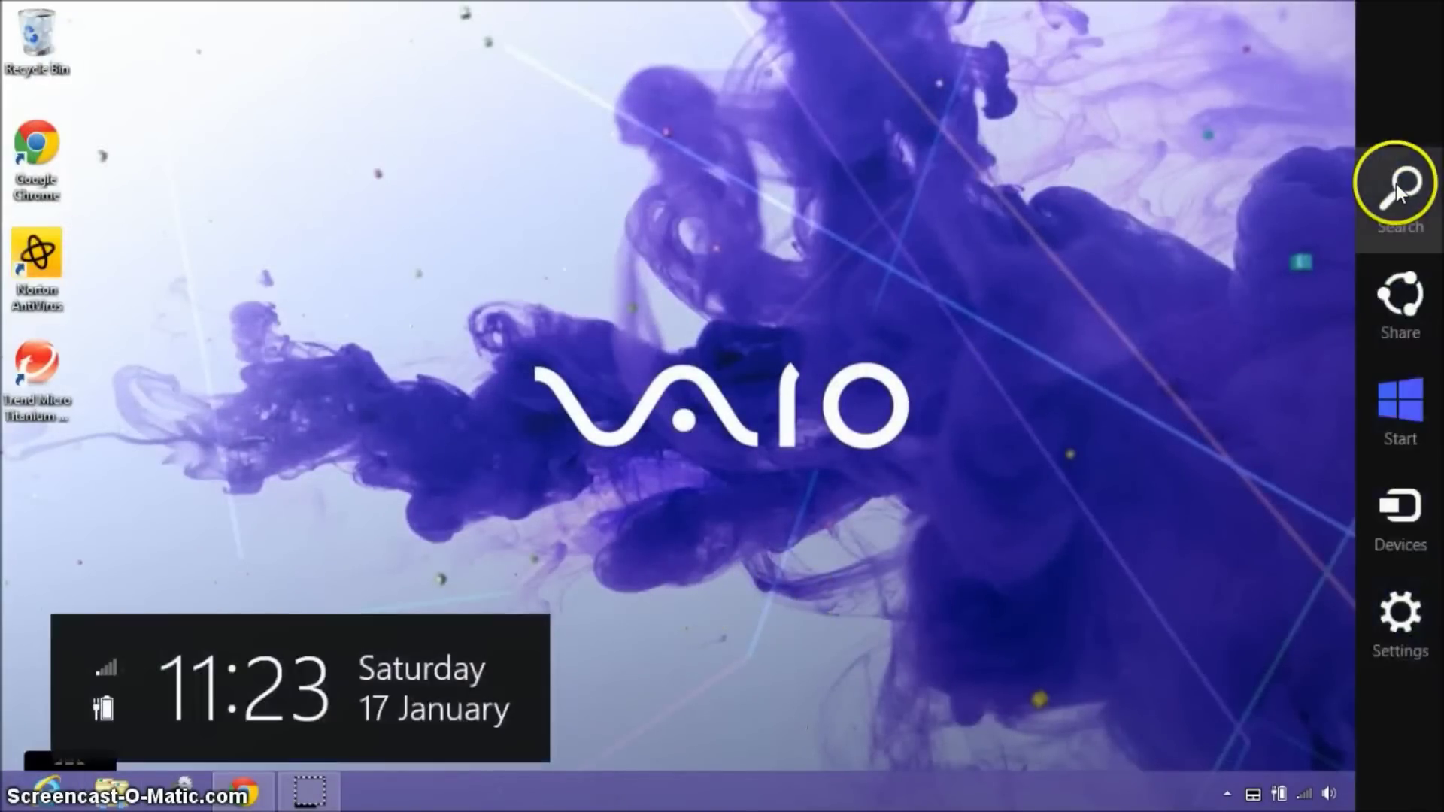
click(1396, 180)
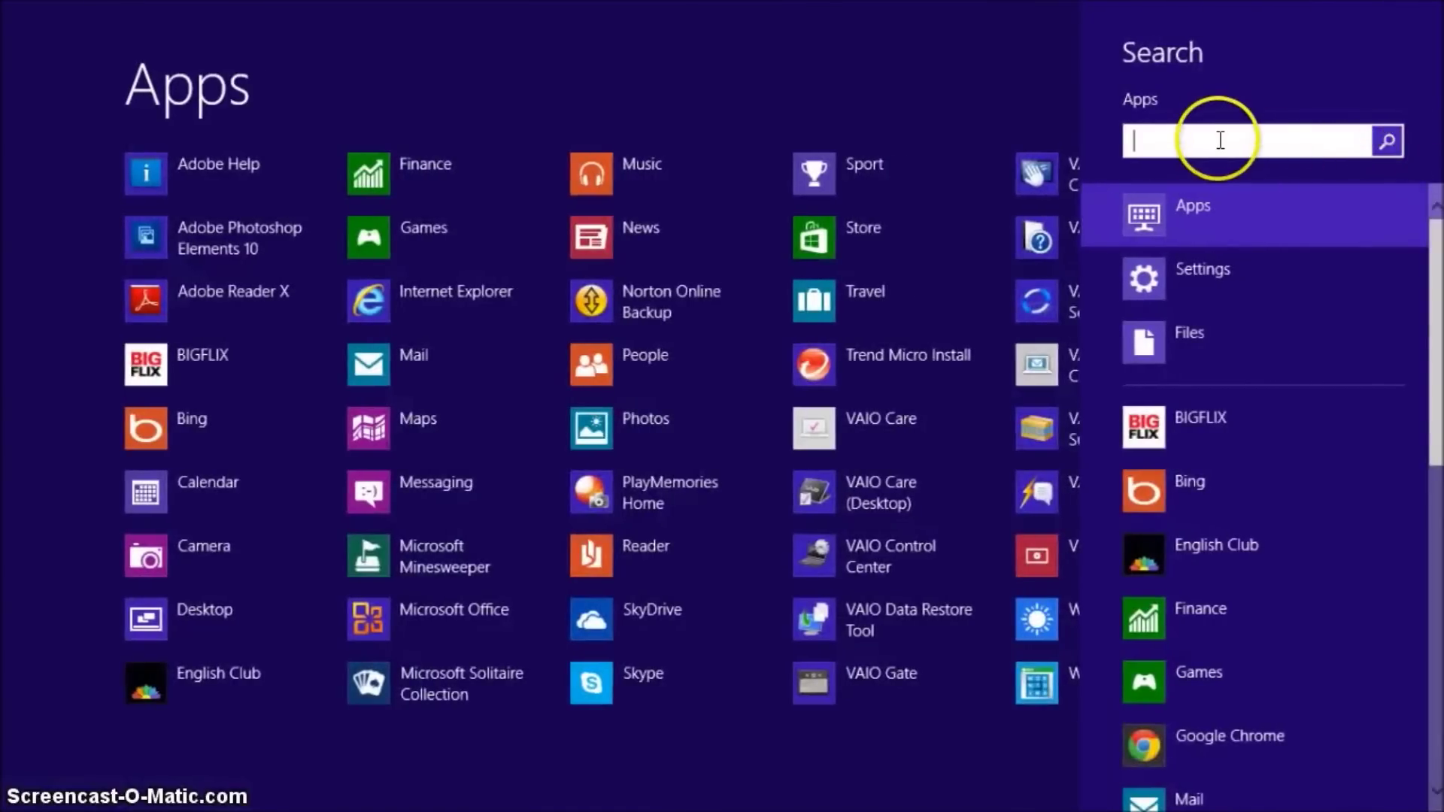
text(power)
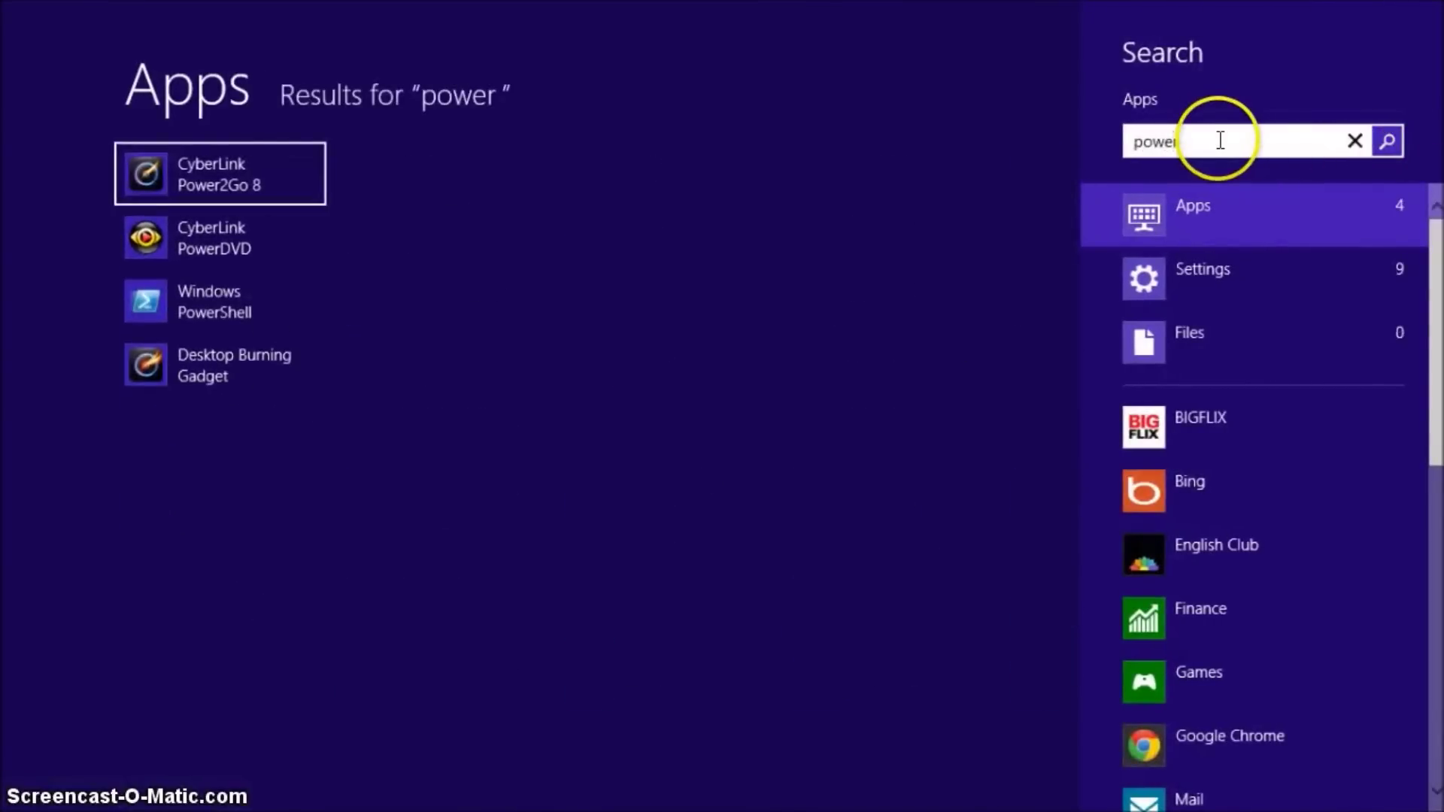
Step: In Power Options' power button settings, untick 'Turn on fast startup' and save the changes
click(1198, 263)
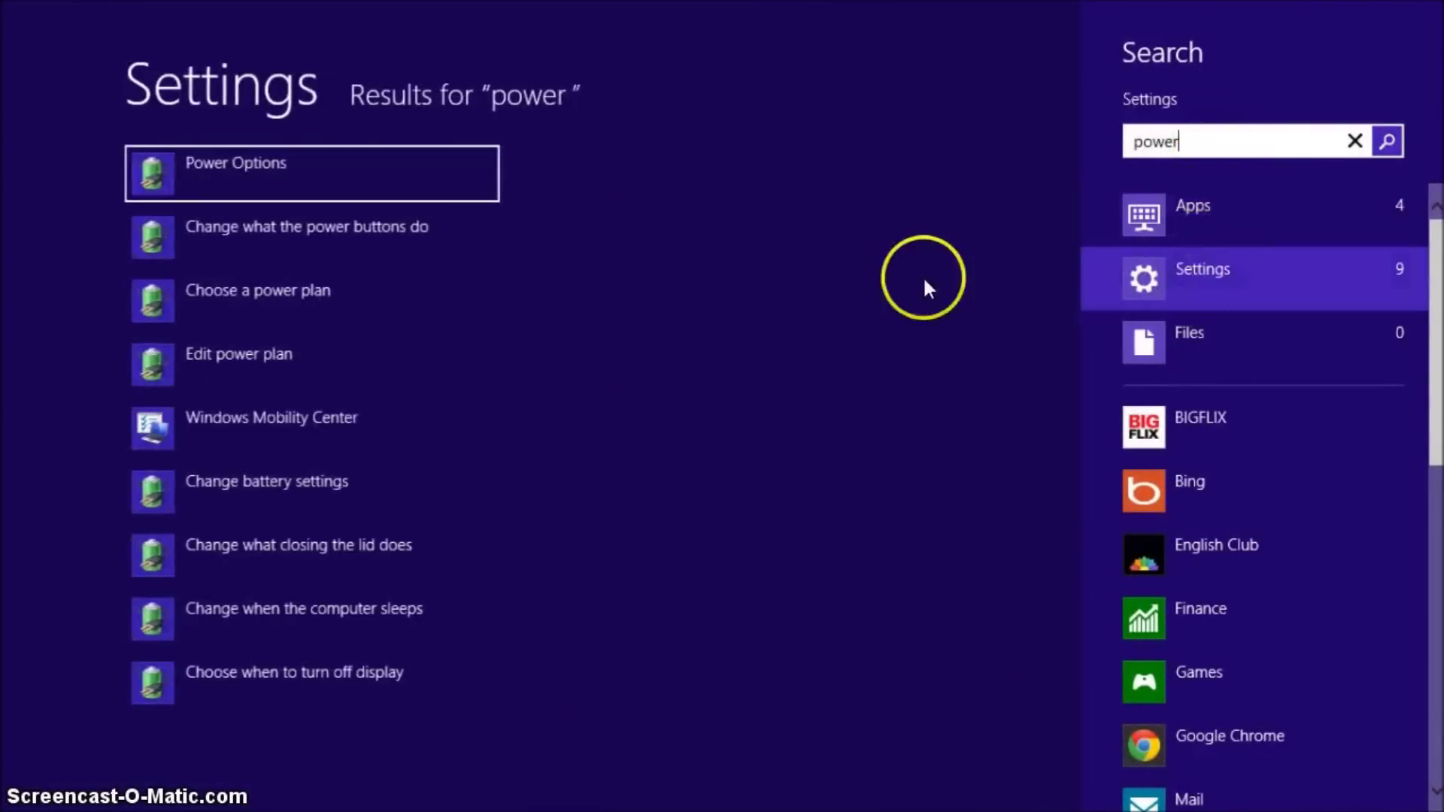
click(413, 178)
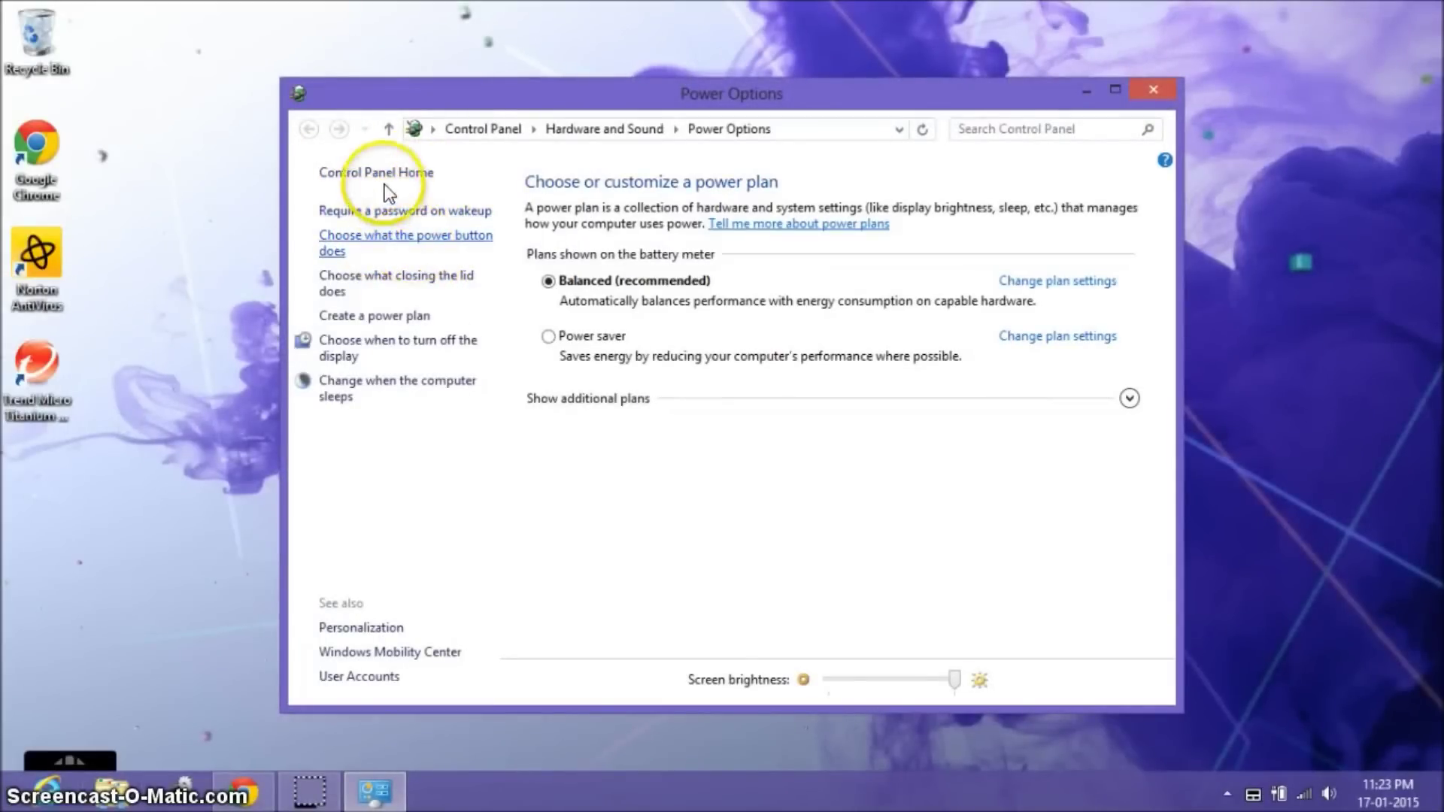
click(390, 247)
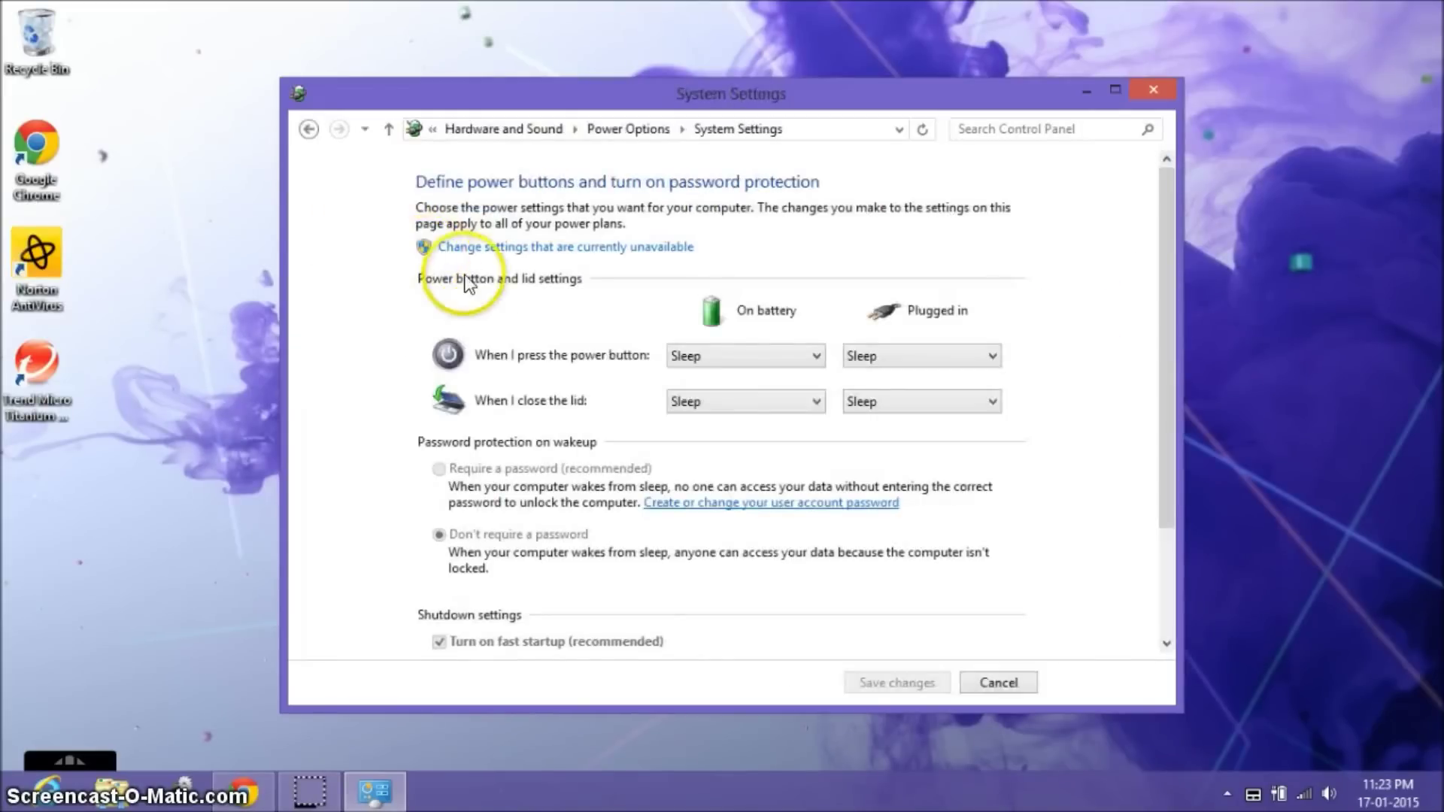
click(537, 250)
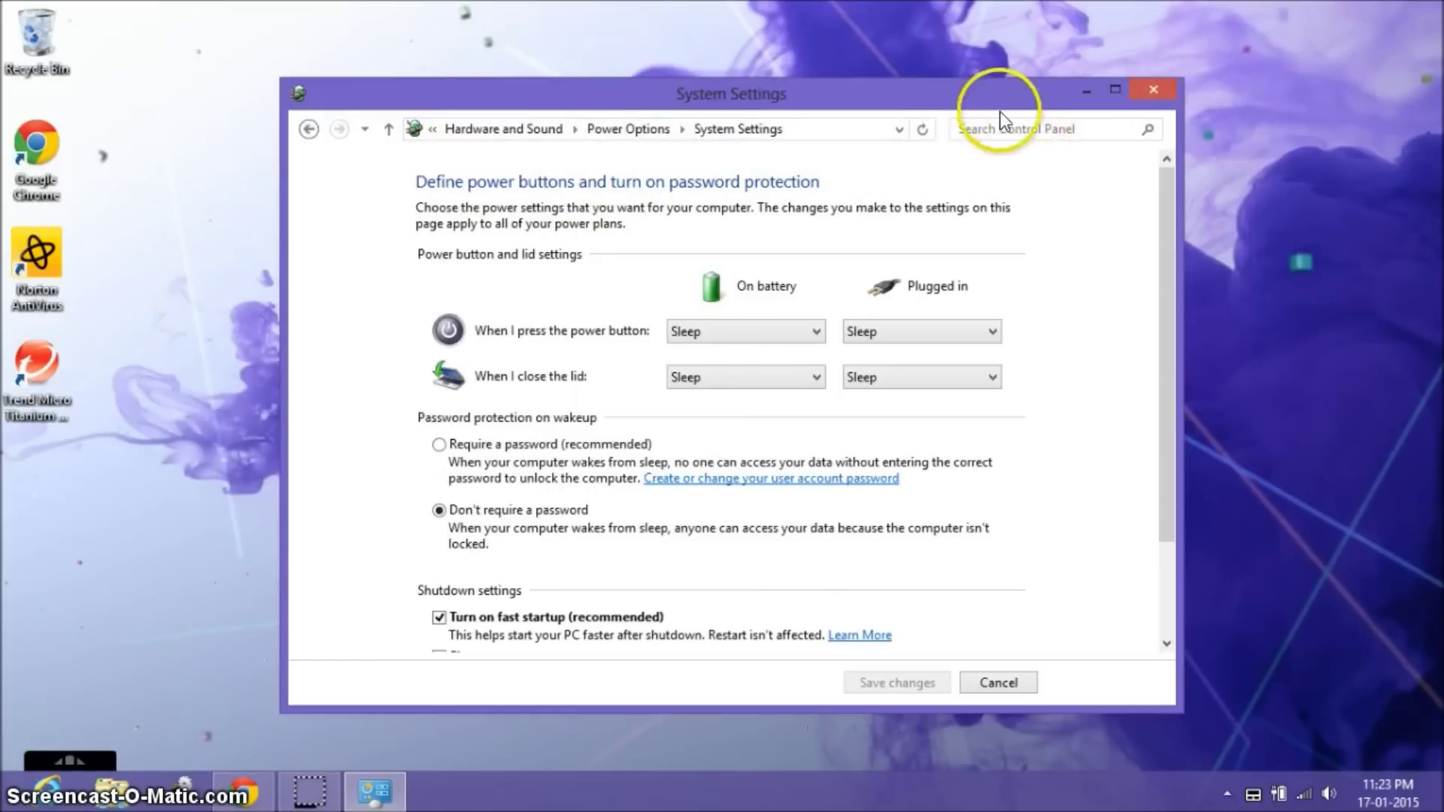
drag(985, 93, 988, 43)
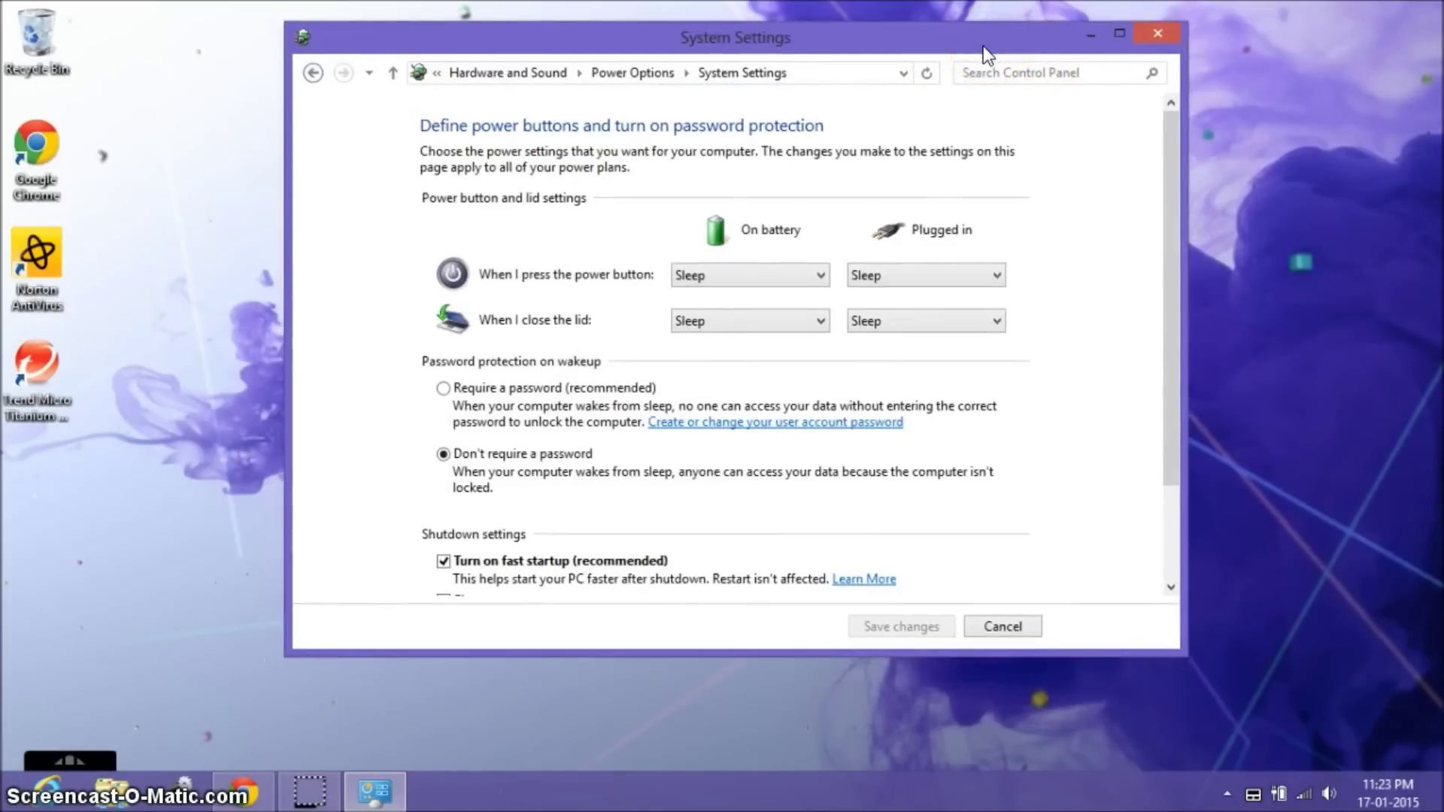
scroll(563, 393, down, 1)
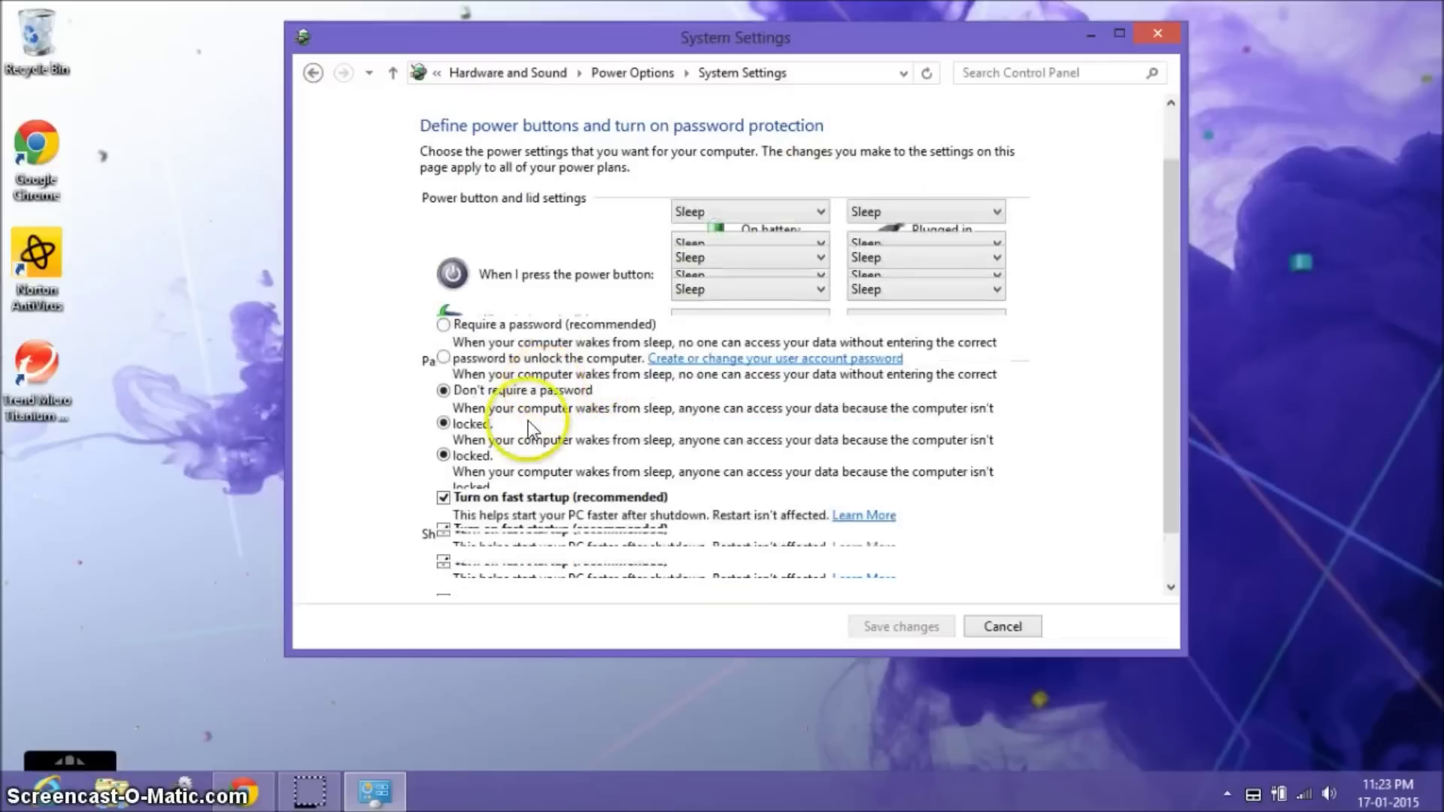
click(444, 498)
scroll(557, 481, down, 1)
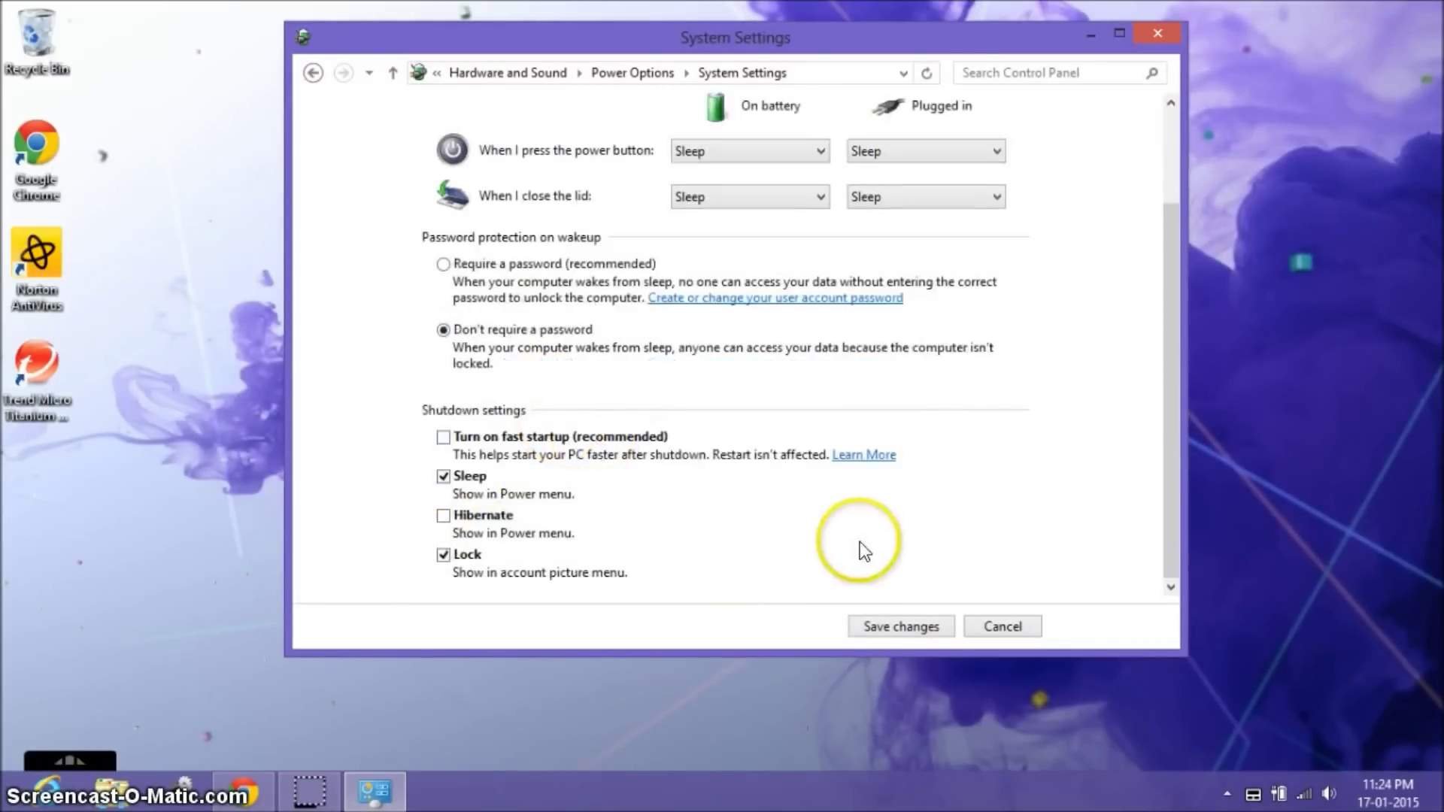
click(899, 629)
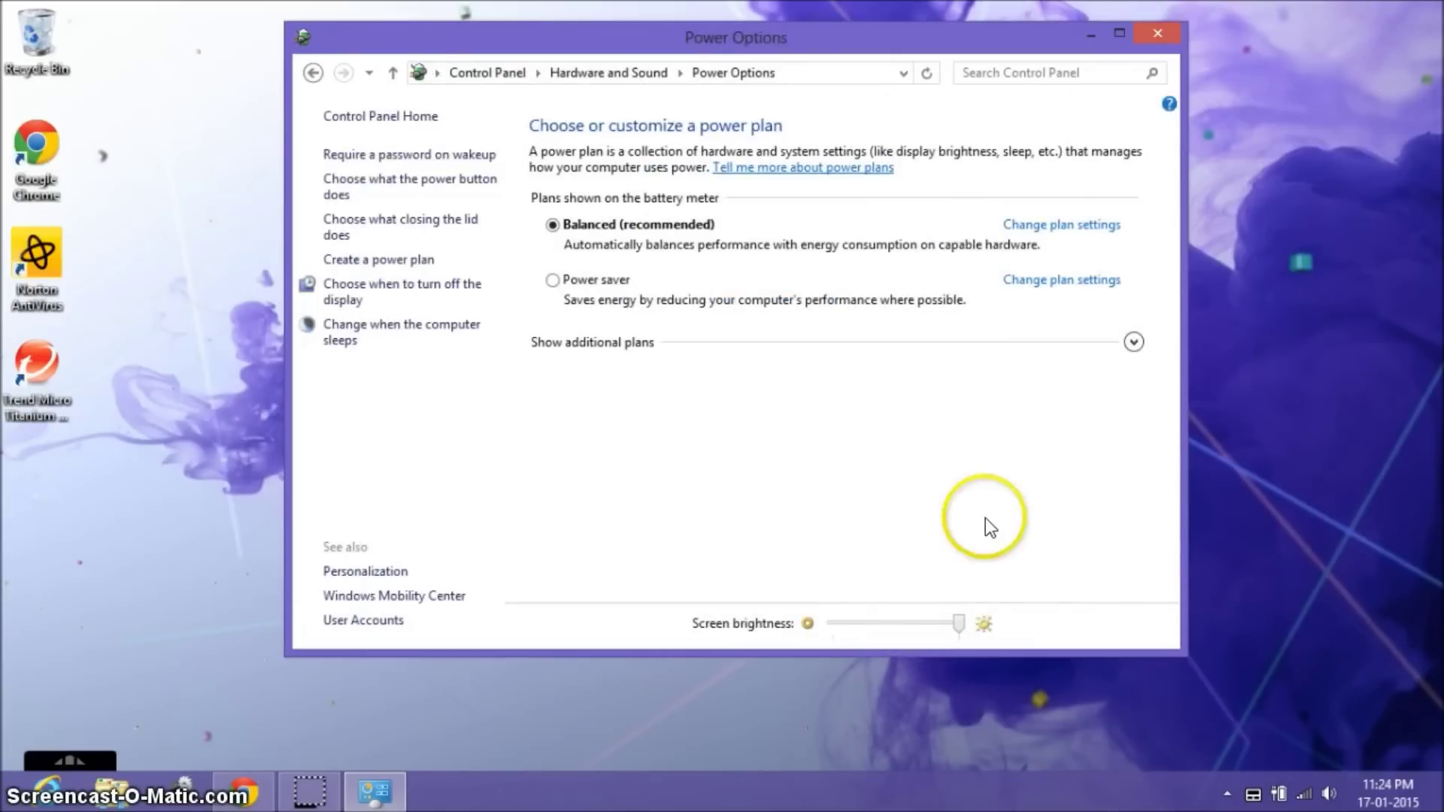
Step: Close Power Options and restart Windows from the Settings charm's Power menu
click(1157, 34)
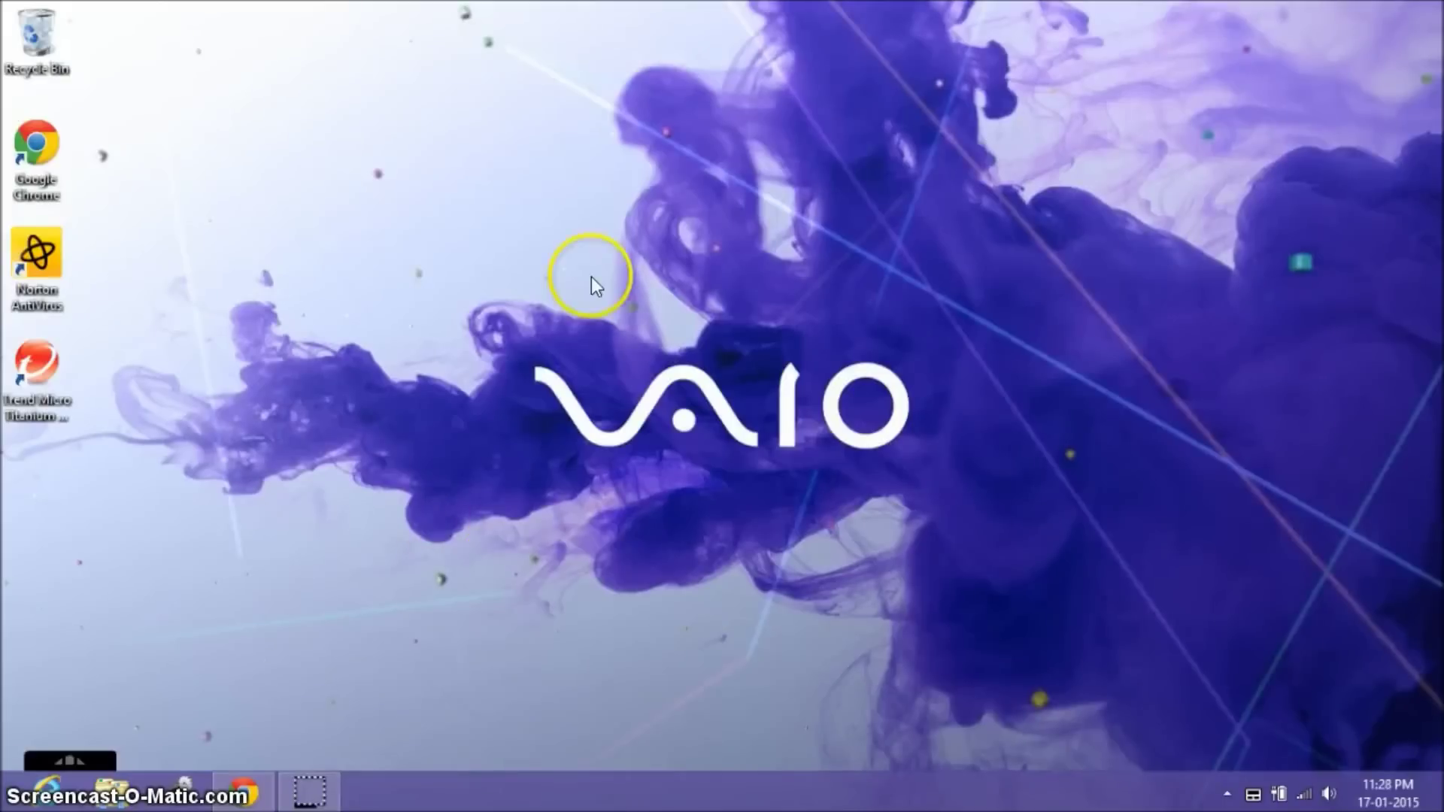
mouse_move(1440, 4)
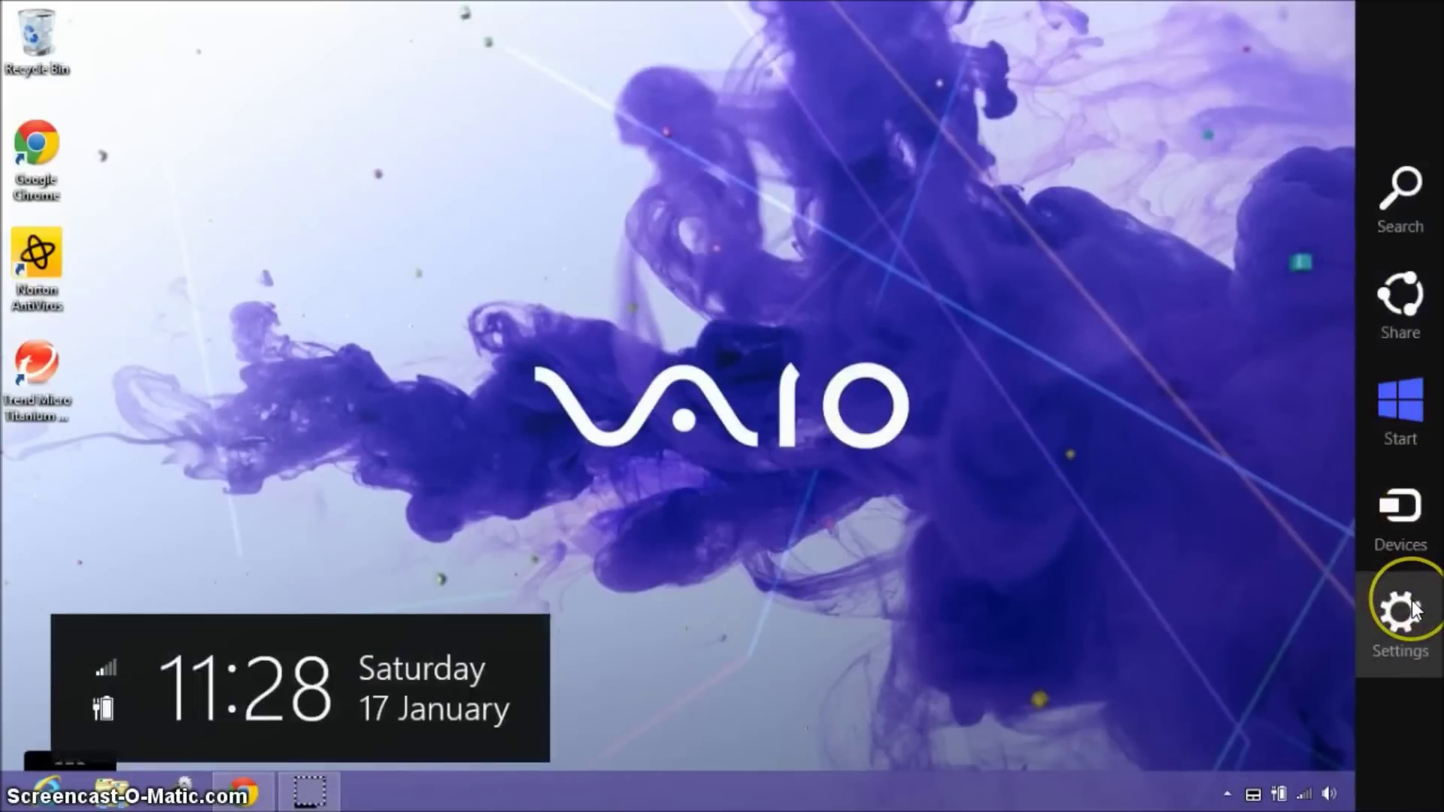
click(1410, 608)
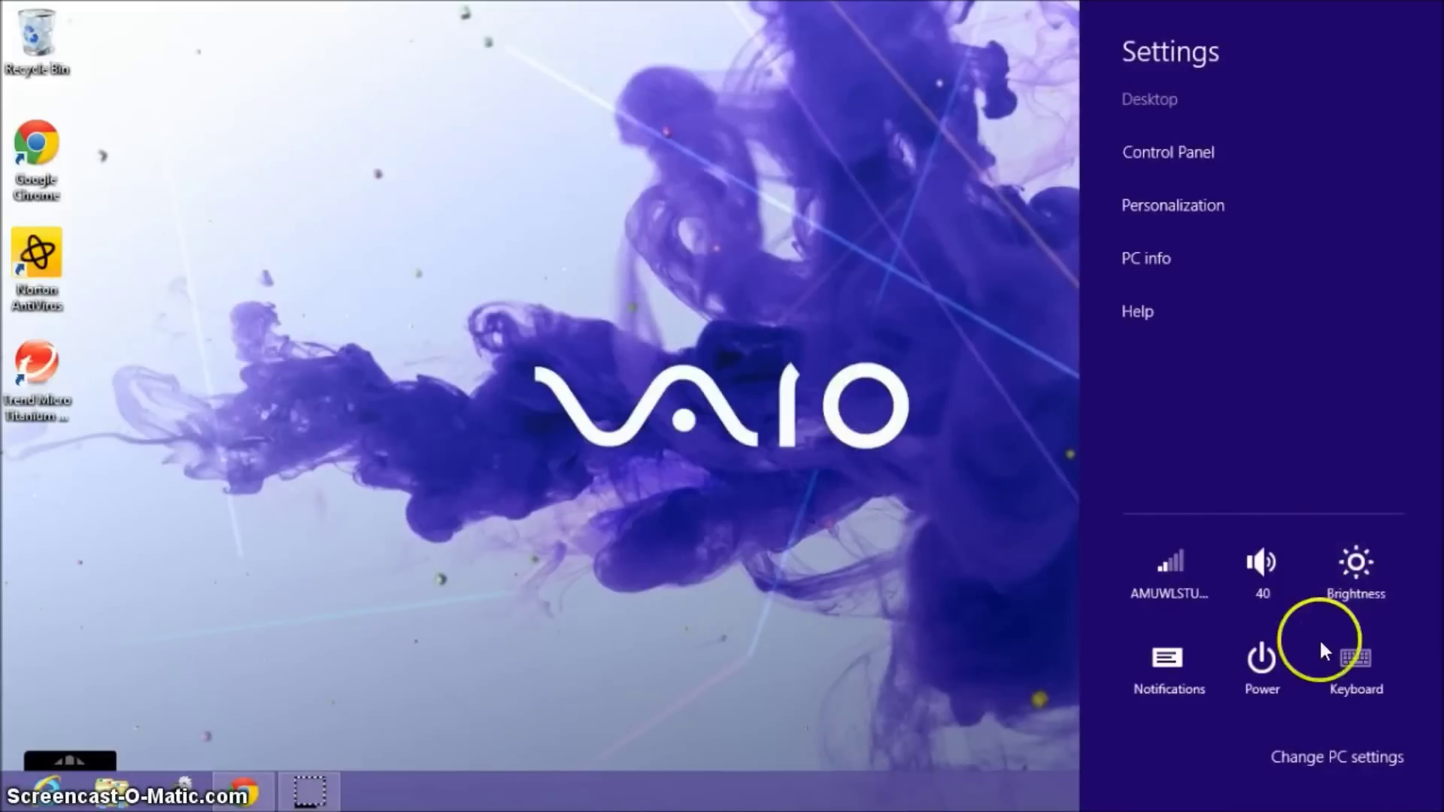
click(1266, 658)
click(1272, 655)
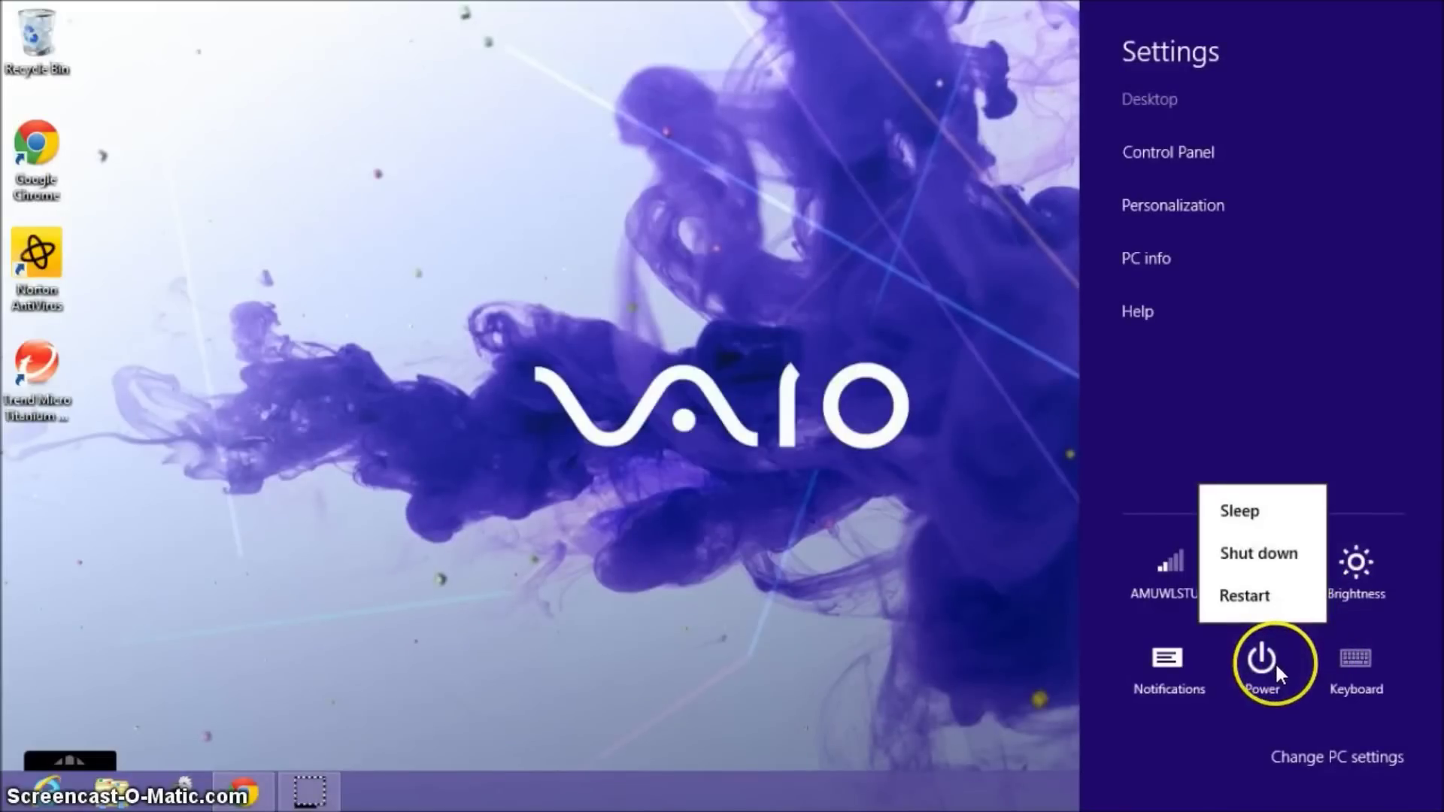
click(1248, 595)
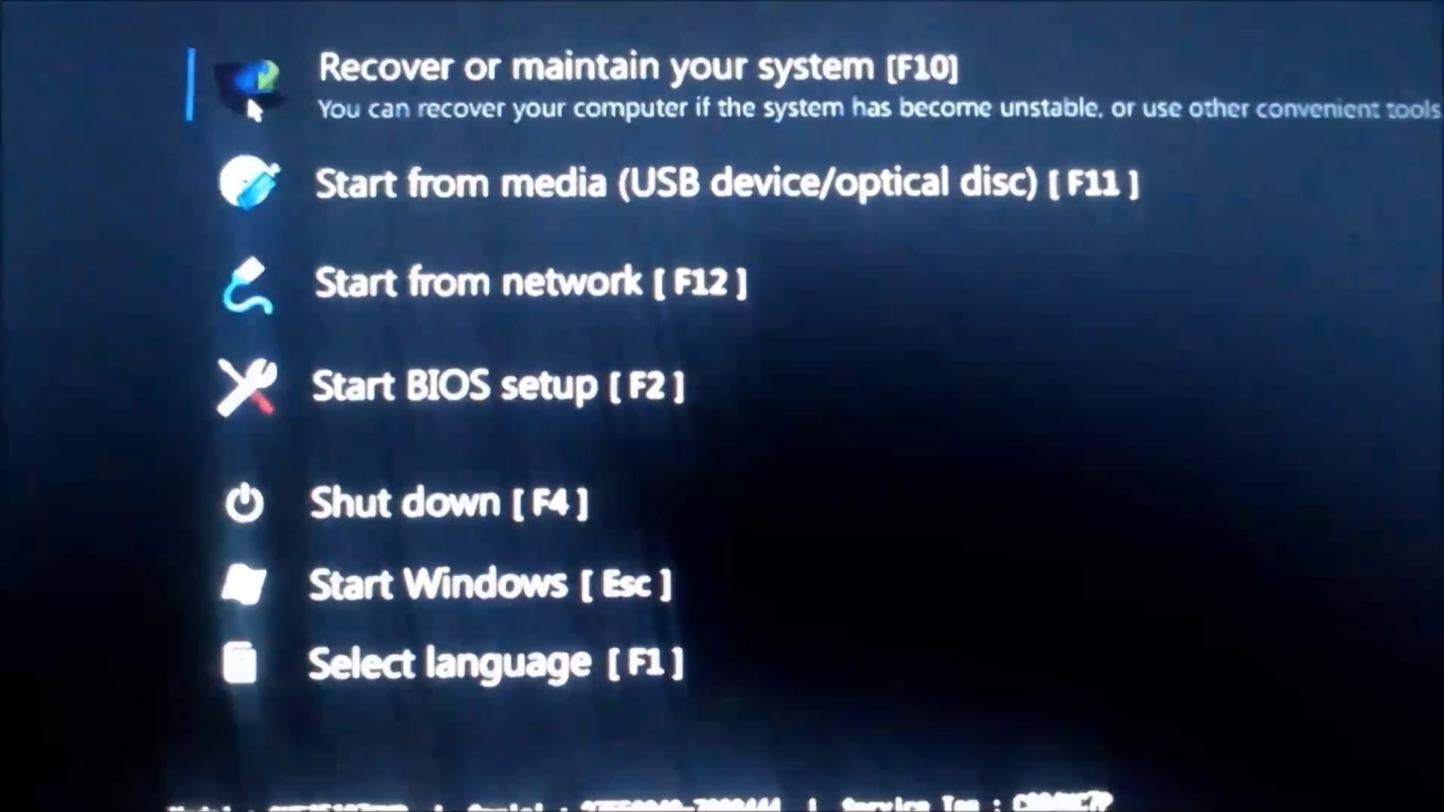
Step: Enter BIOS setup from VAIO Rescue Mode, keep Secure Boot Disabled under Security, and save with F10
key(Down)
key(Down)
key(Down)
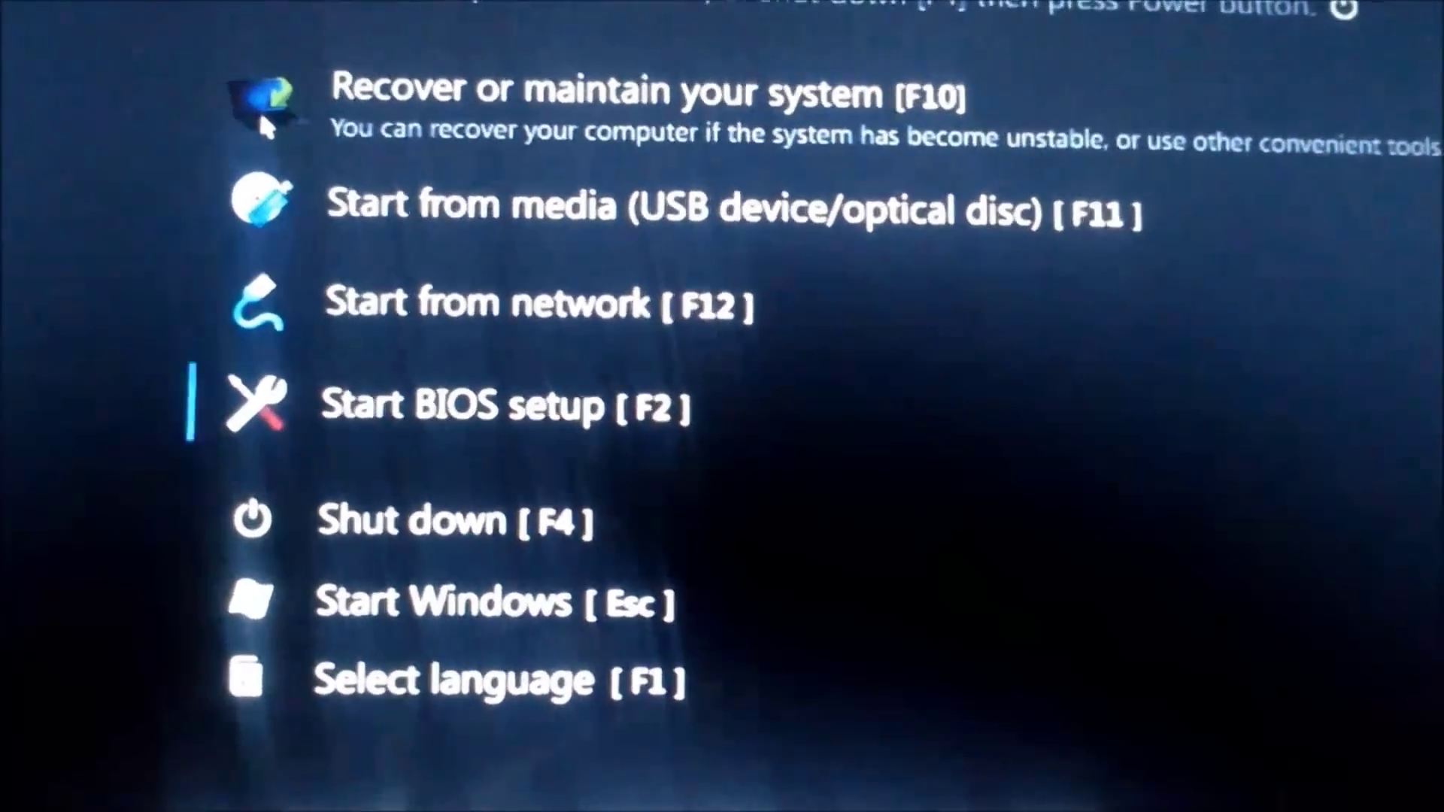
key(Return)
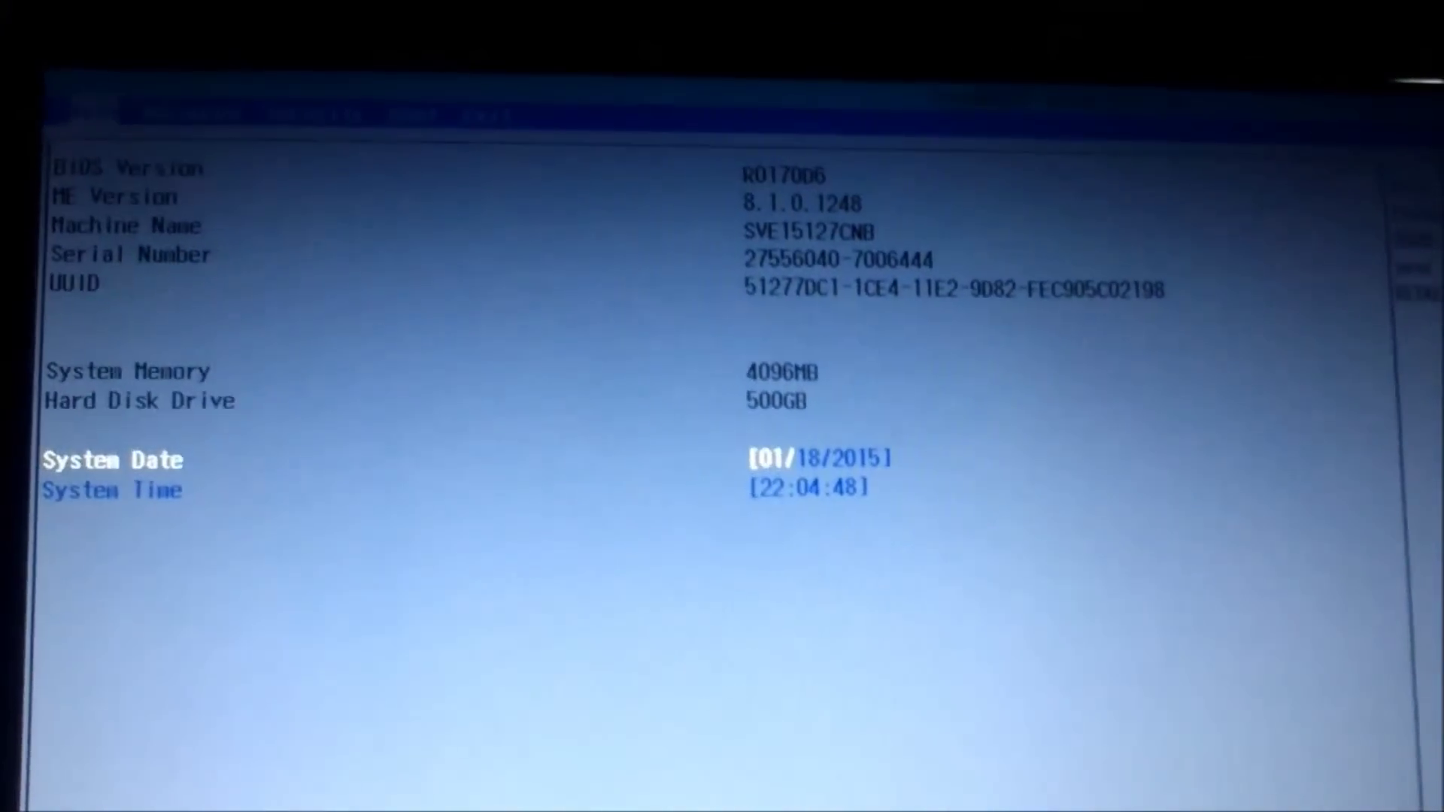
key(Right)
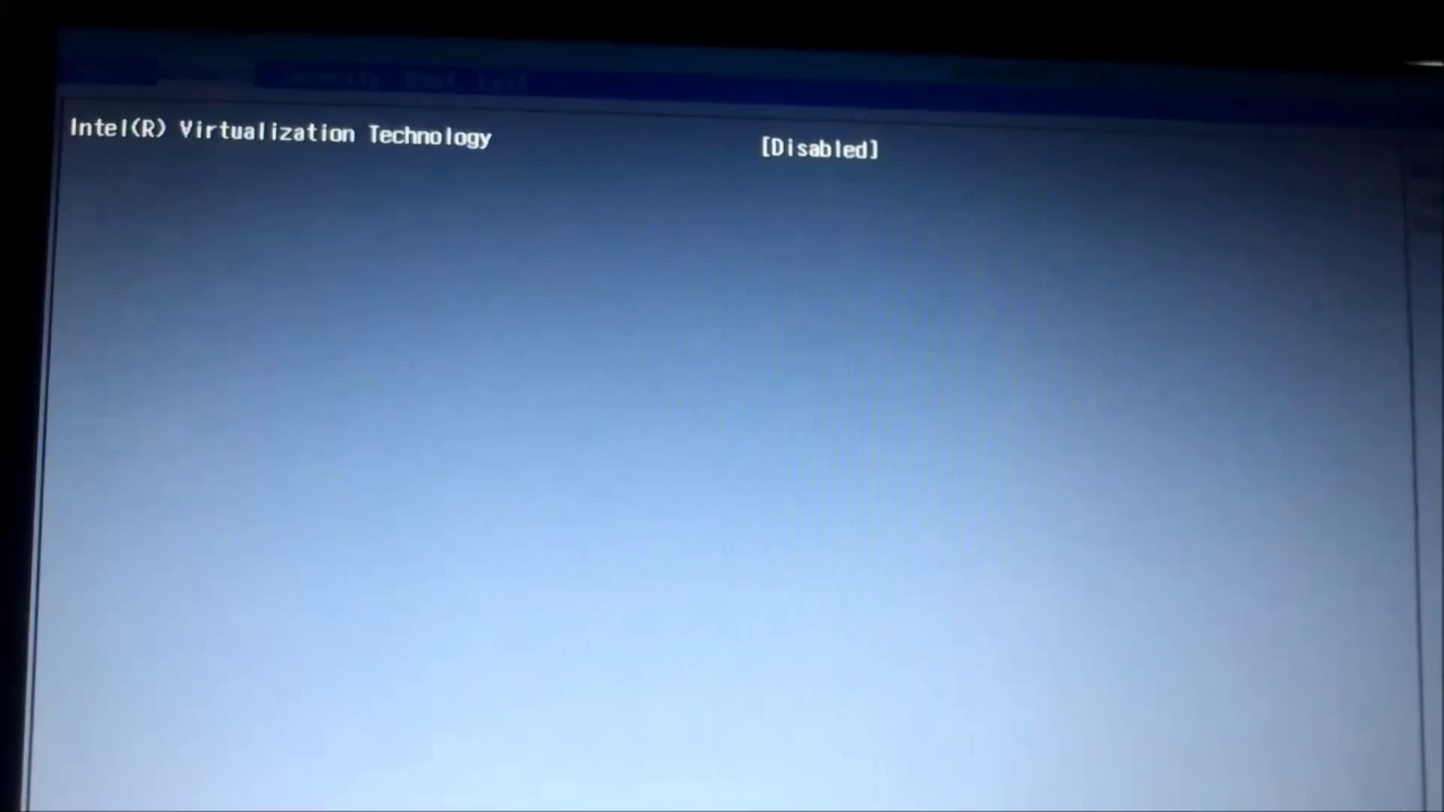
key(Right)
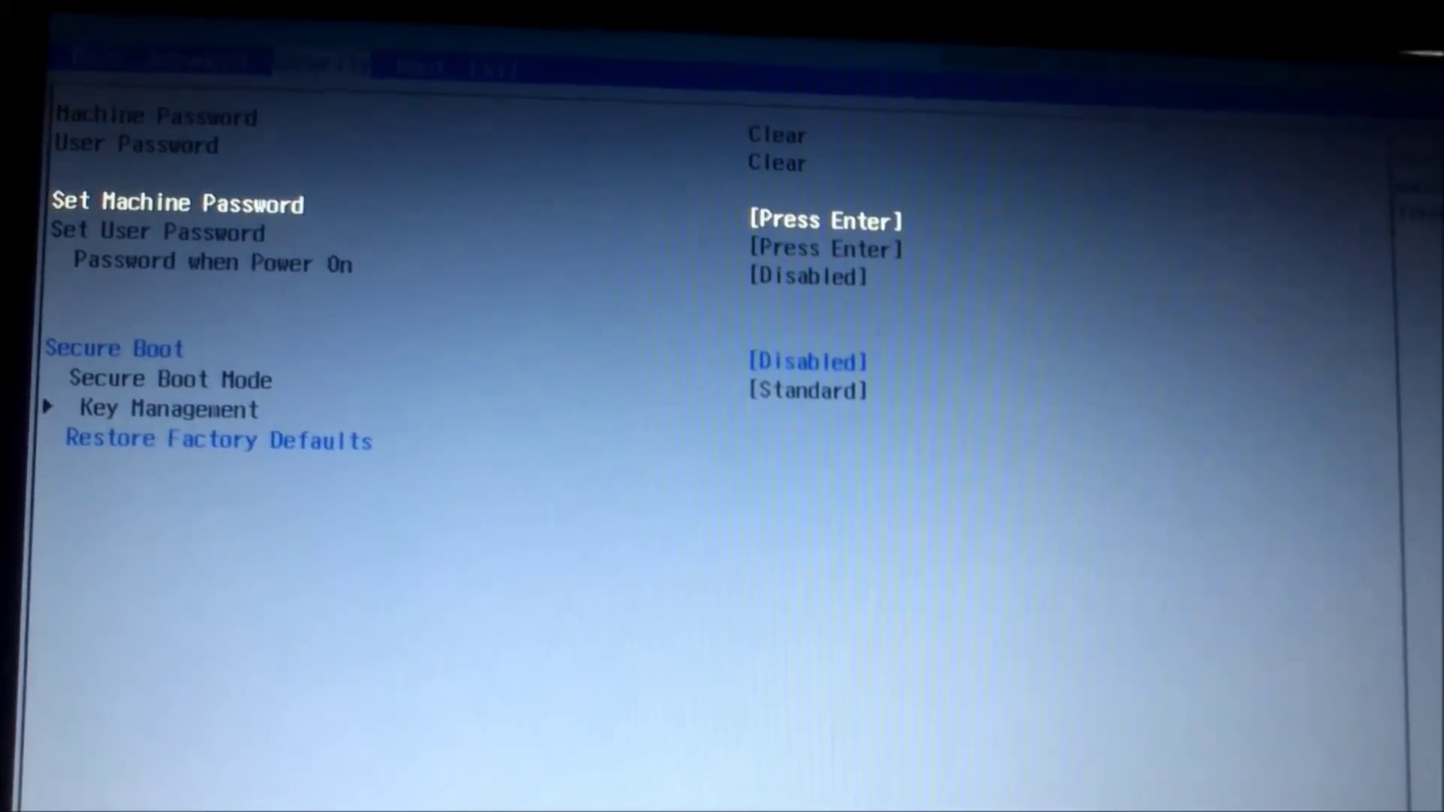
key(Down)
key(Up)
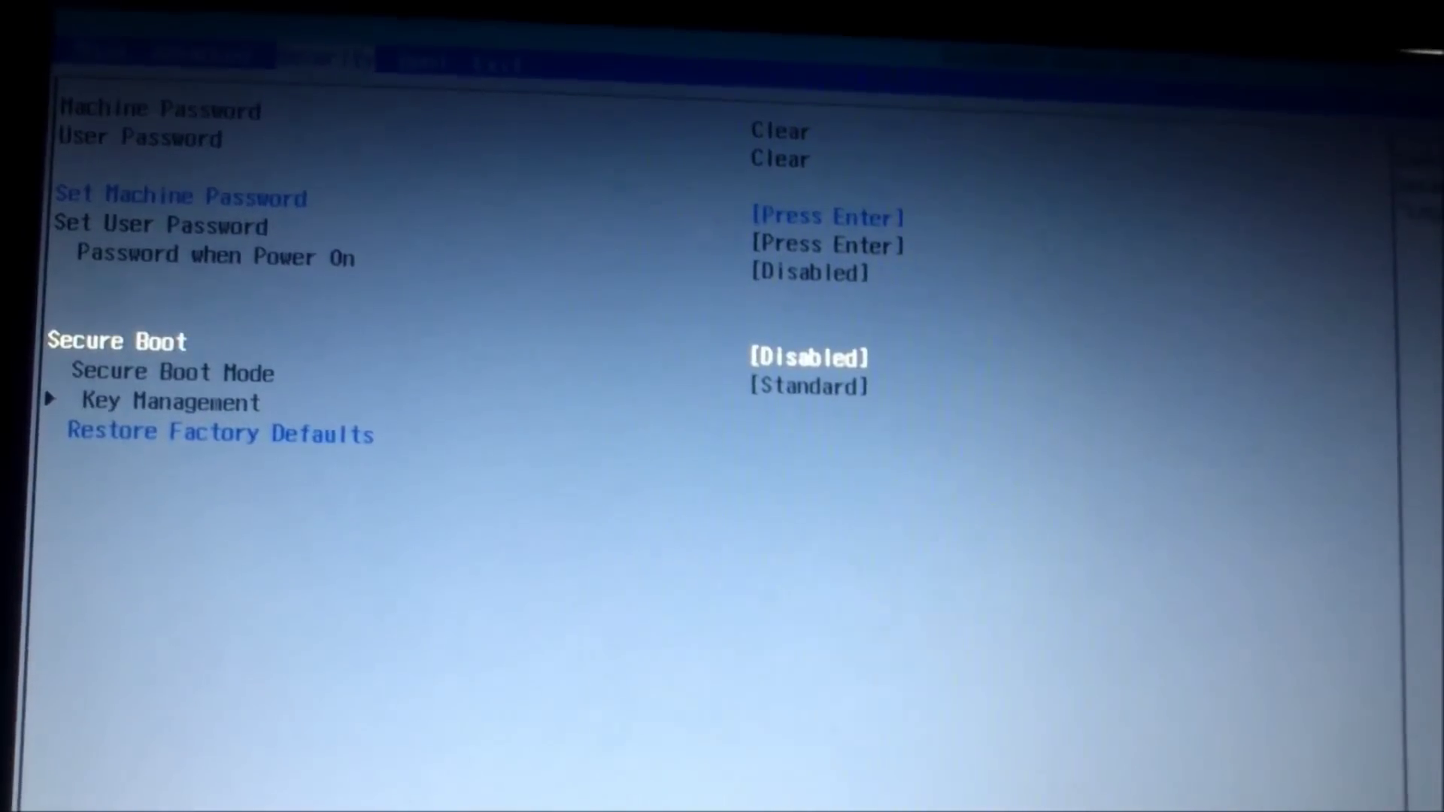
key(Return)
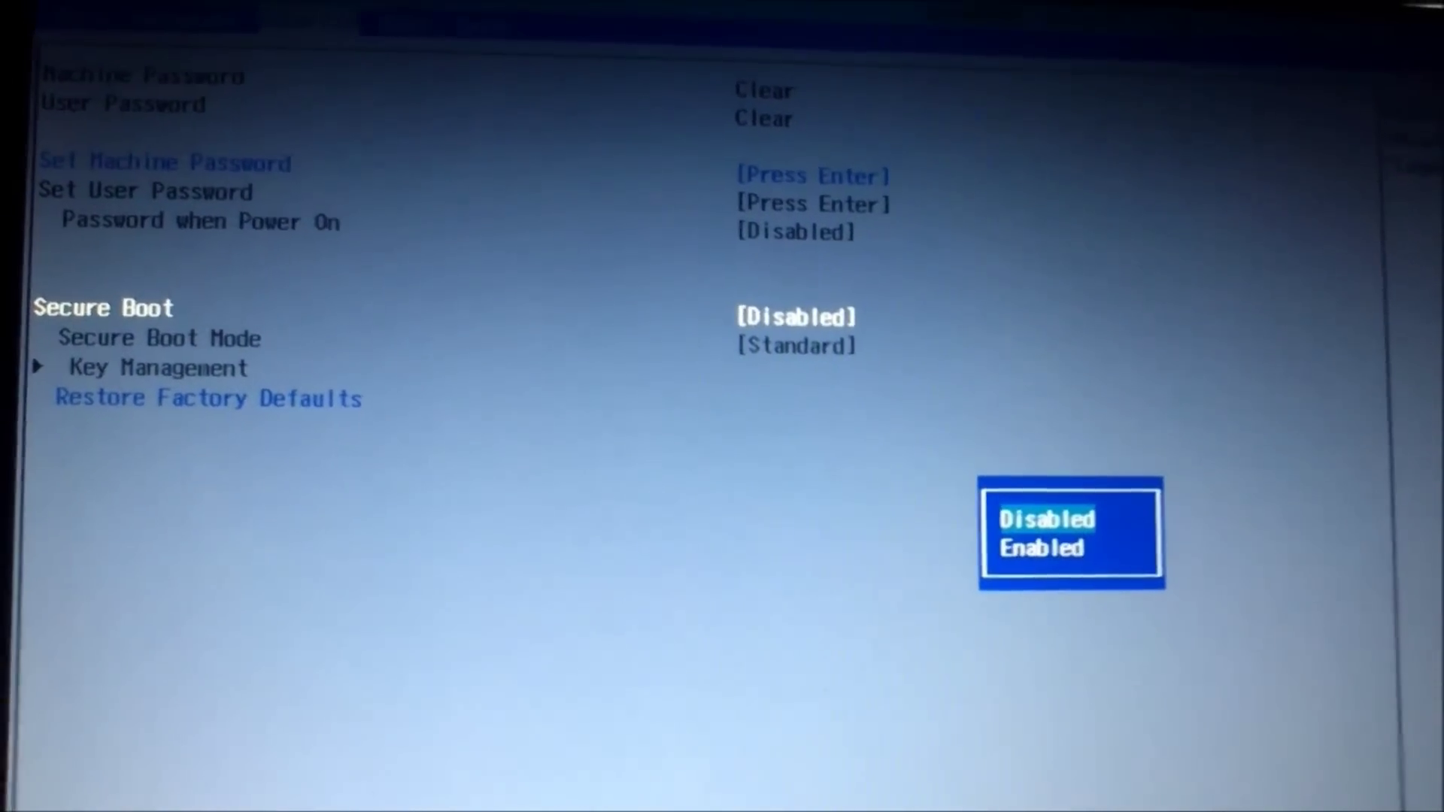
key(Escape)
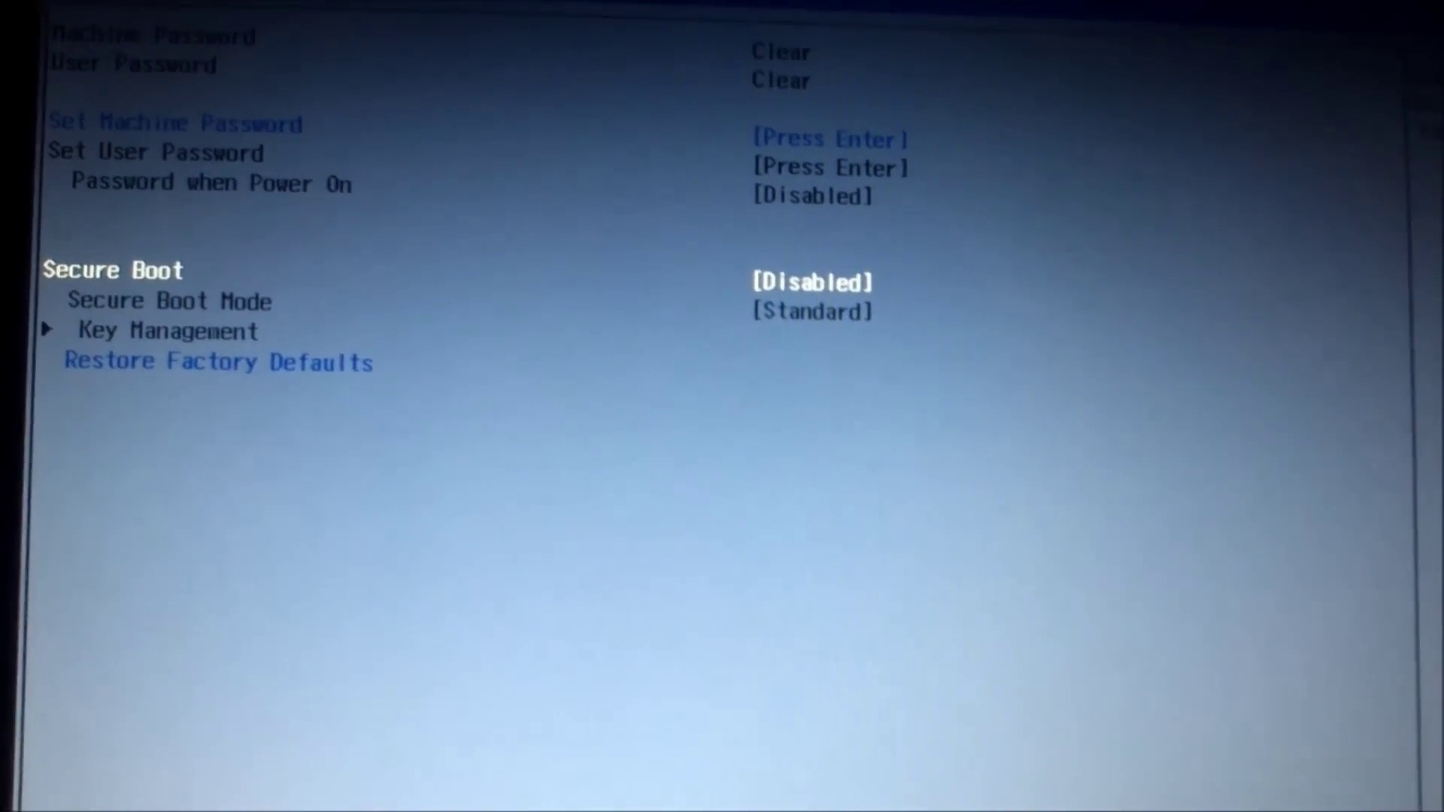
key(F10)
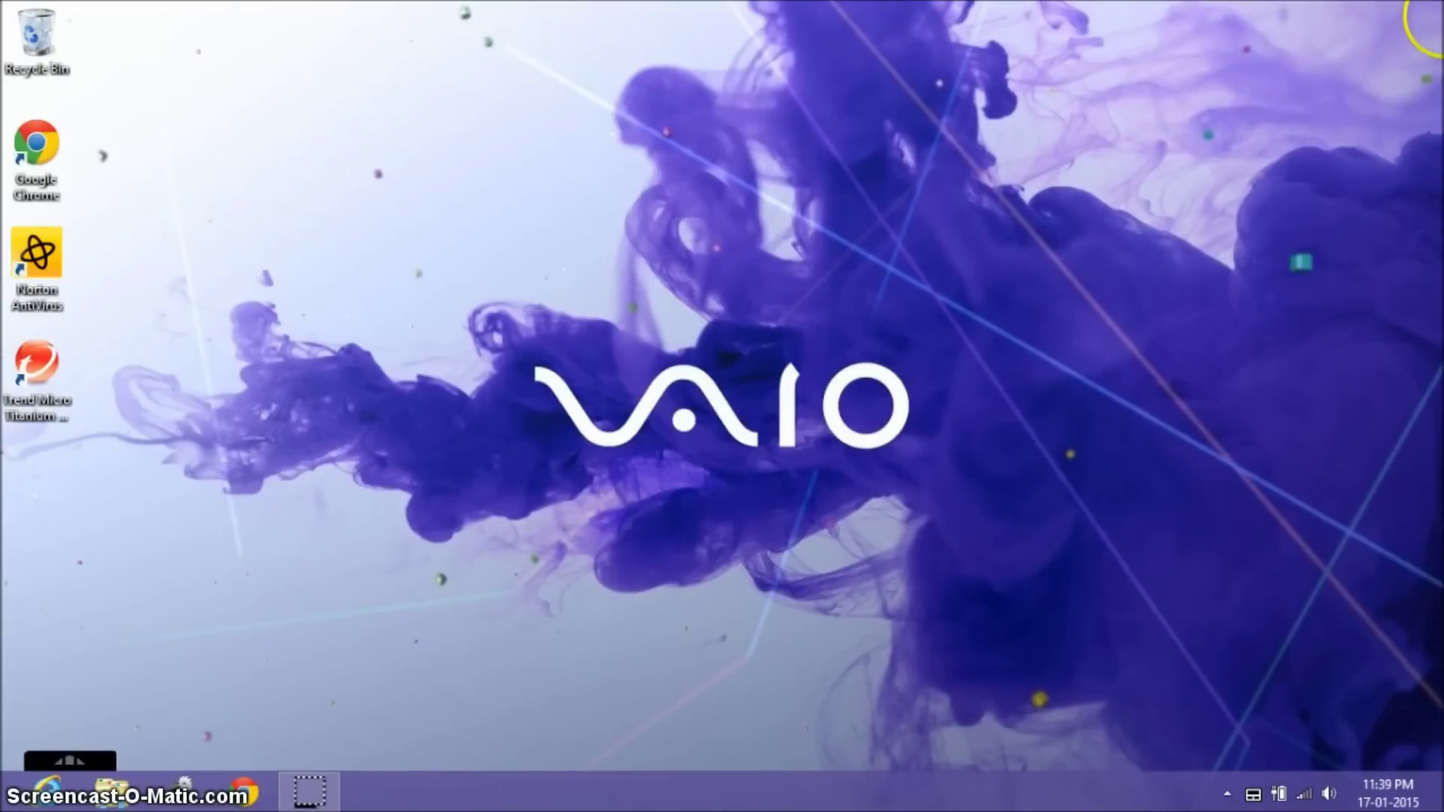
Step: Search Settings for 'disk' and launch 'Create and format hard disk partitions'
mouse_move(1404, 163)
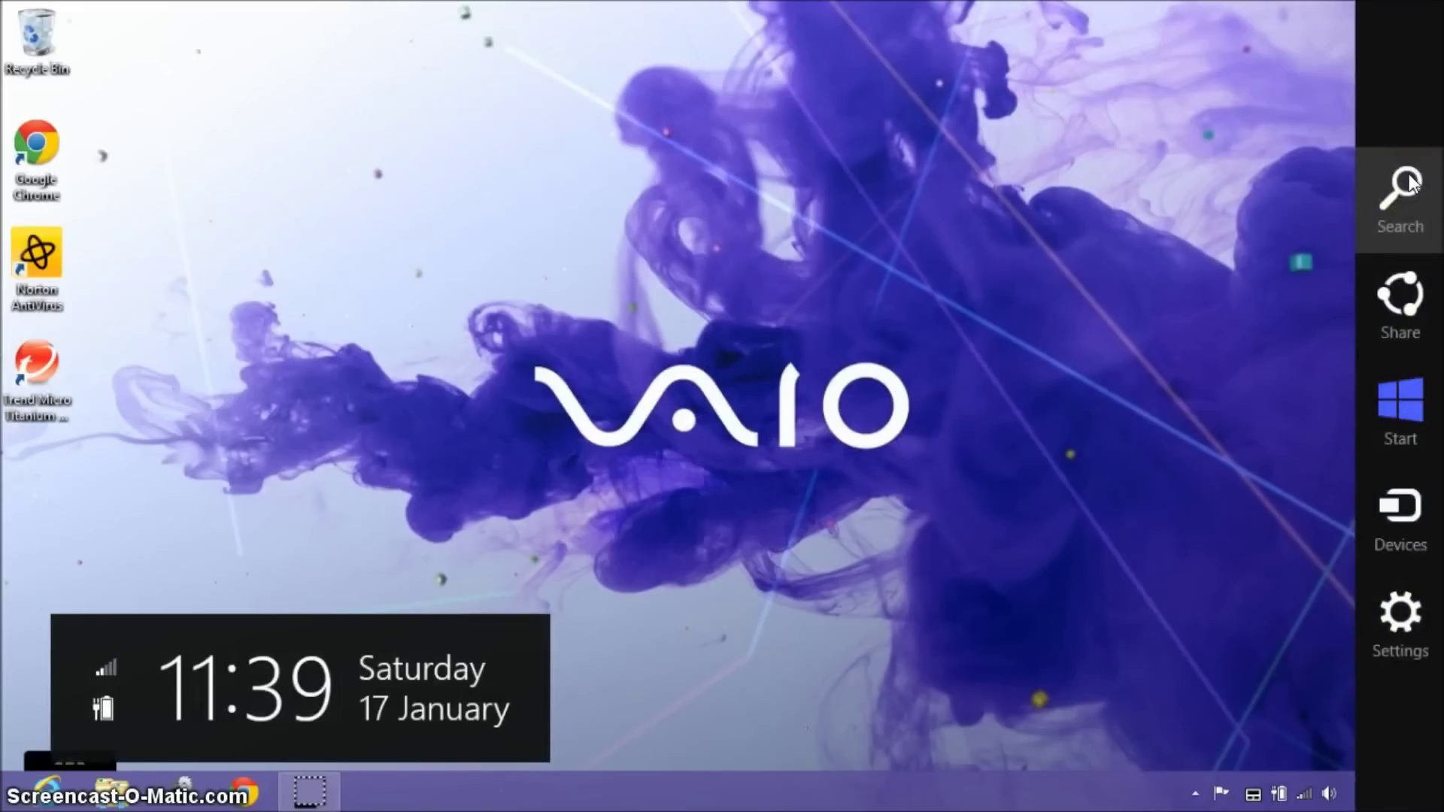
click(1401, 184)
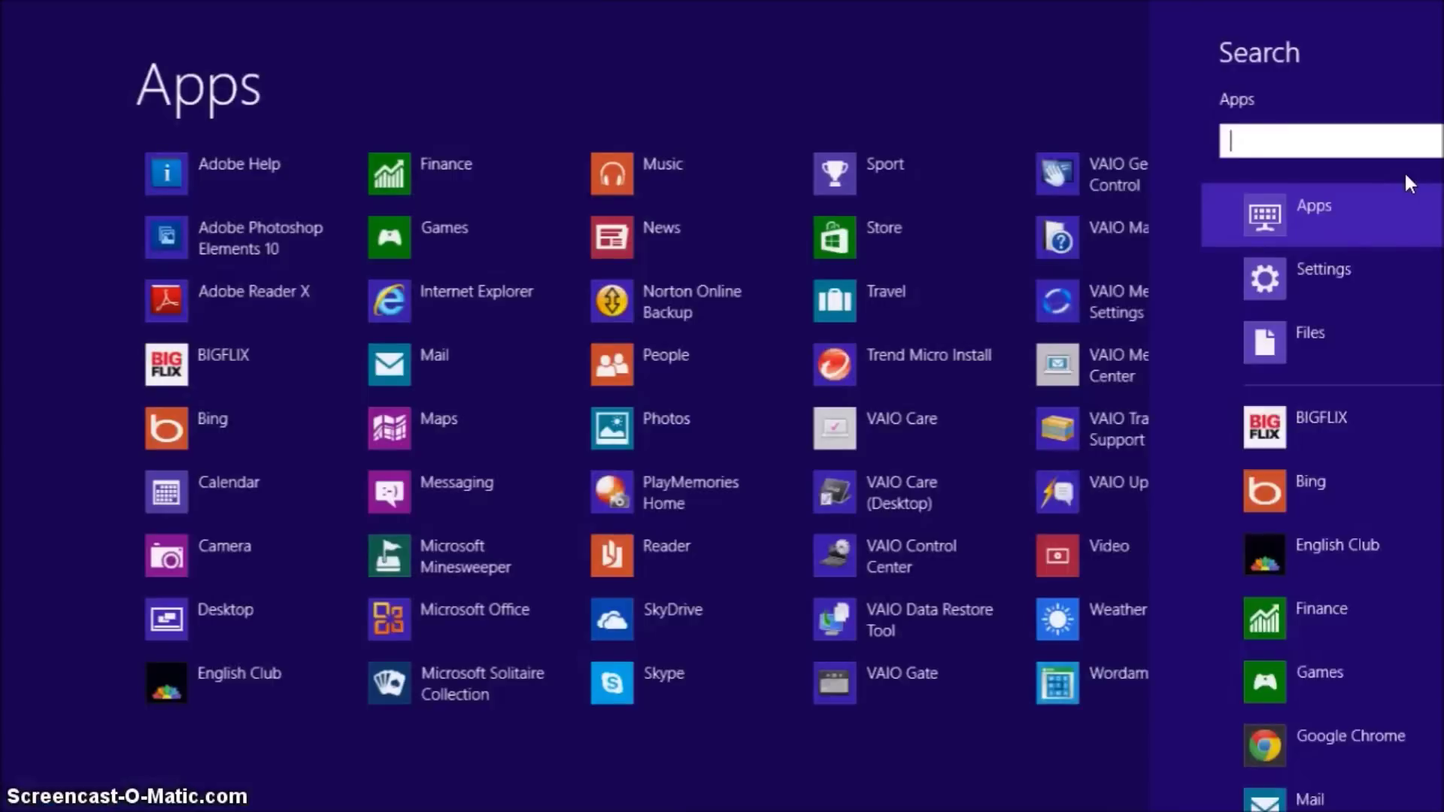
click(1278, 150)
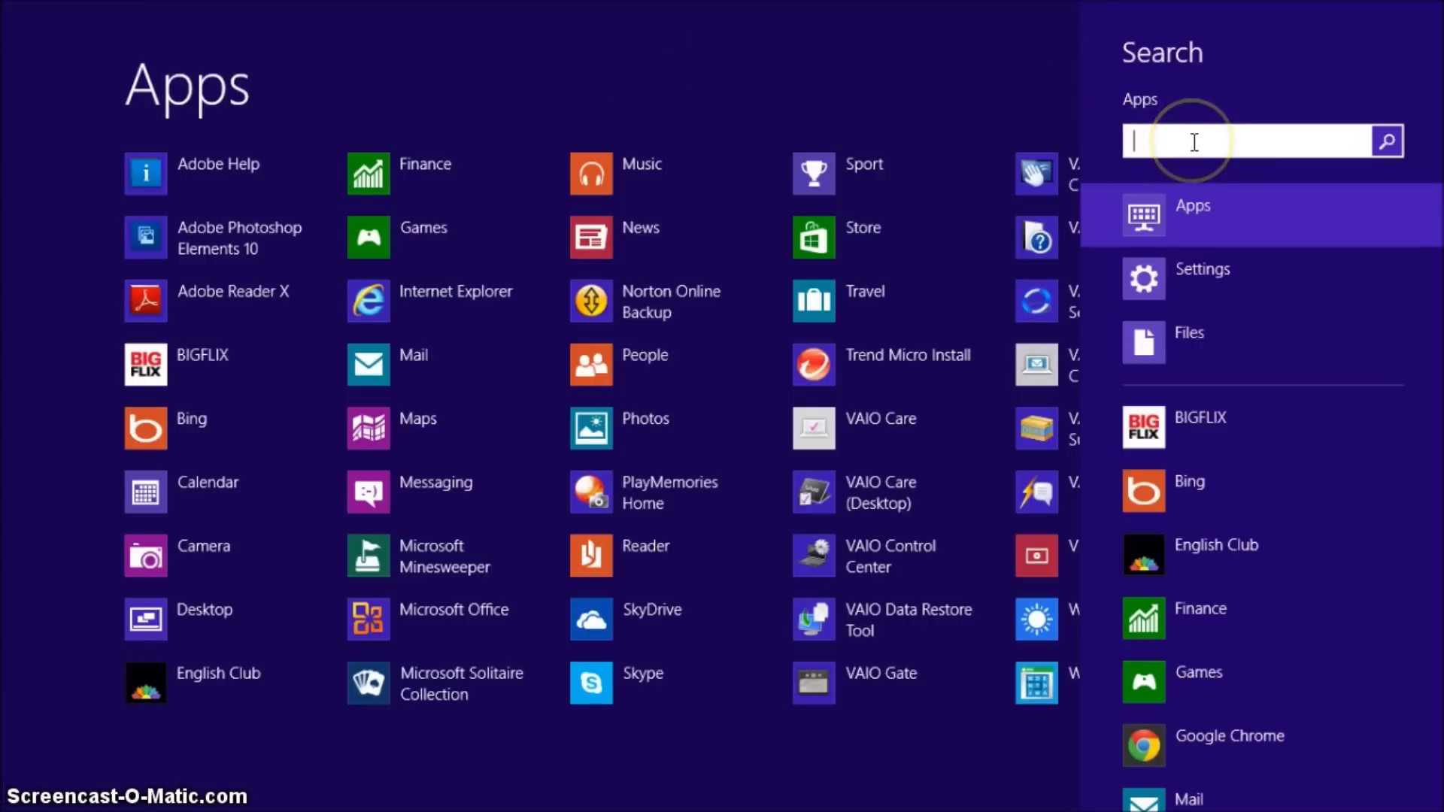
text(disk ma)
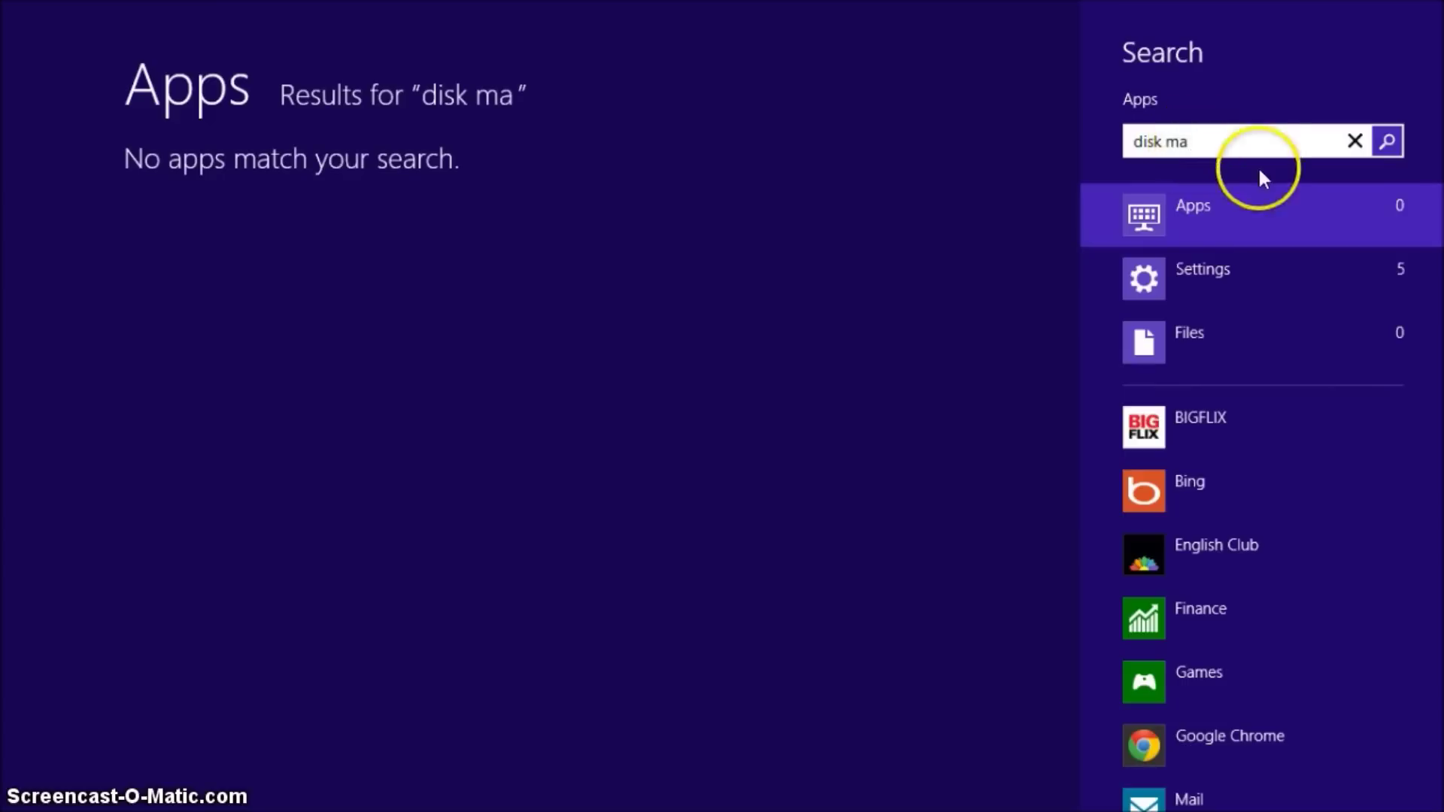
click(1225, 267)
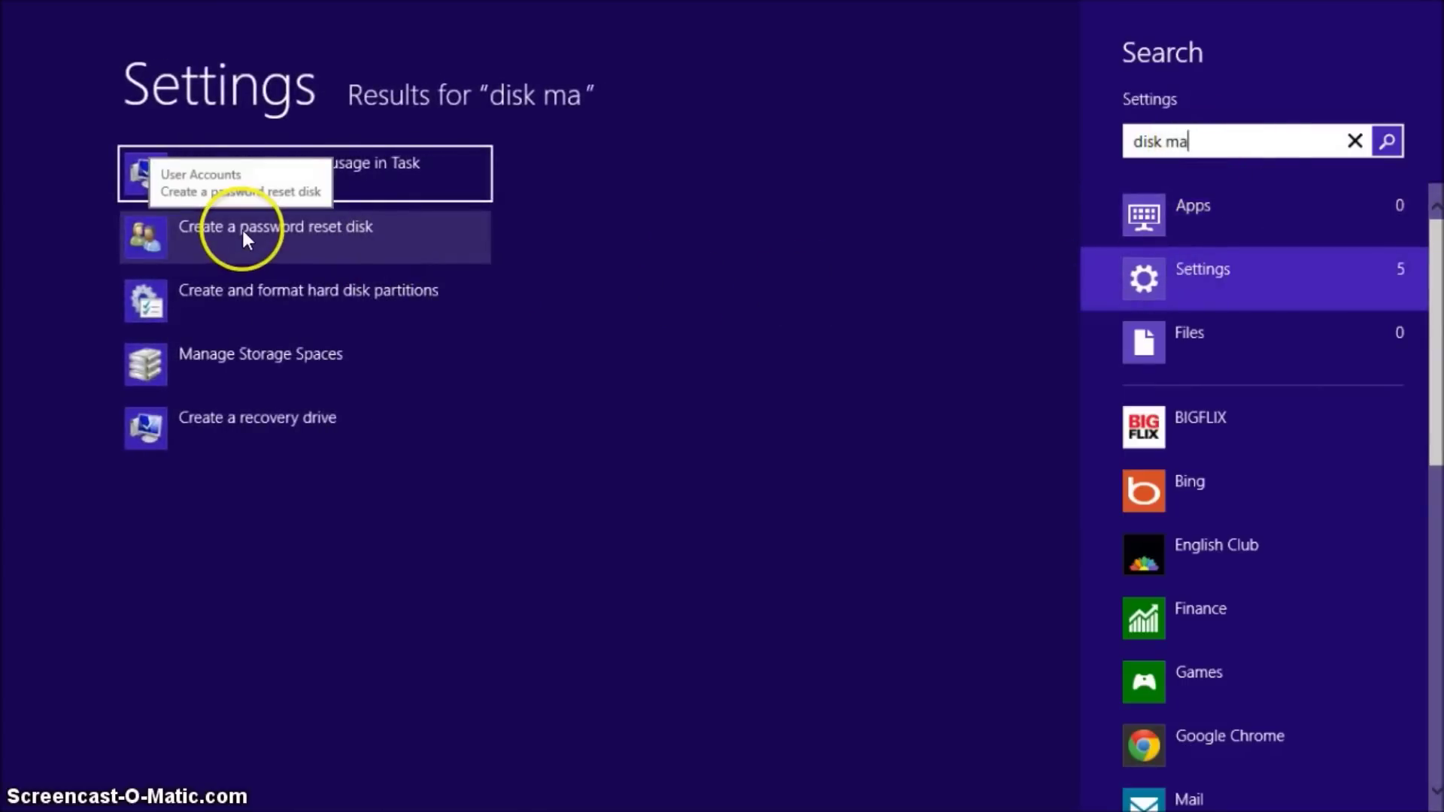
click(267, 287)
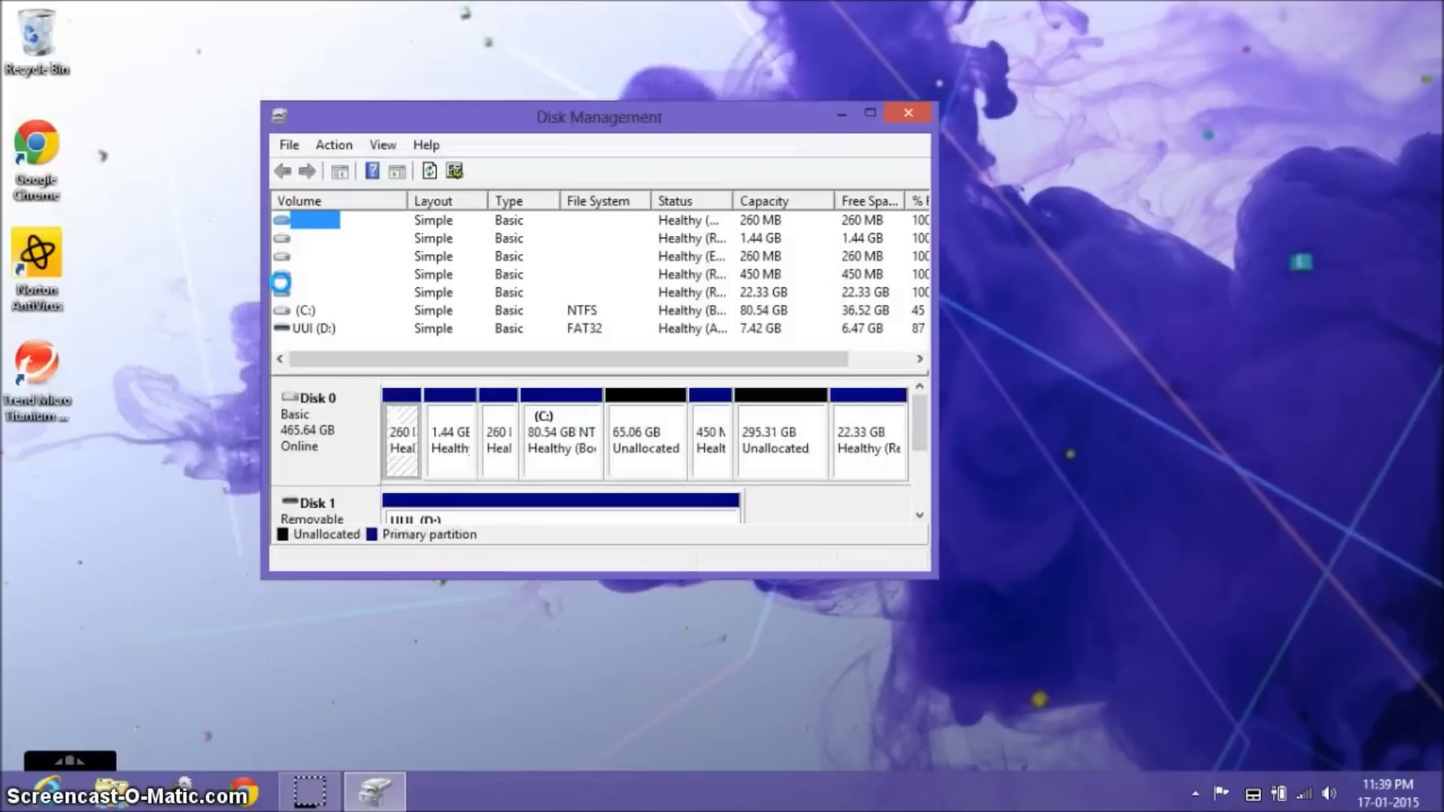
Step: Inspect Disk 0's 65.06 GB and 295.31 GB unallocated blocks, then close Disk Management and refresh the desktop
click(651, 443)
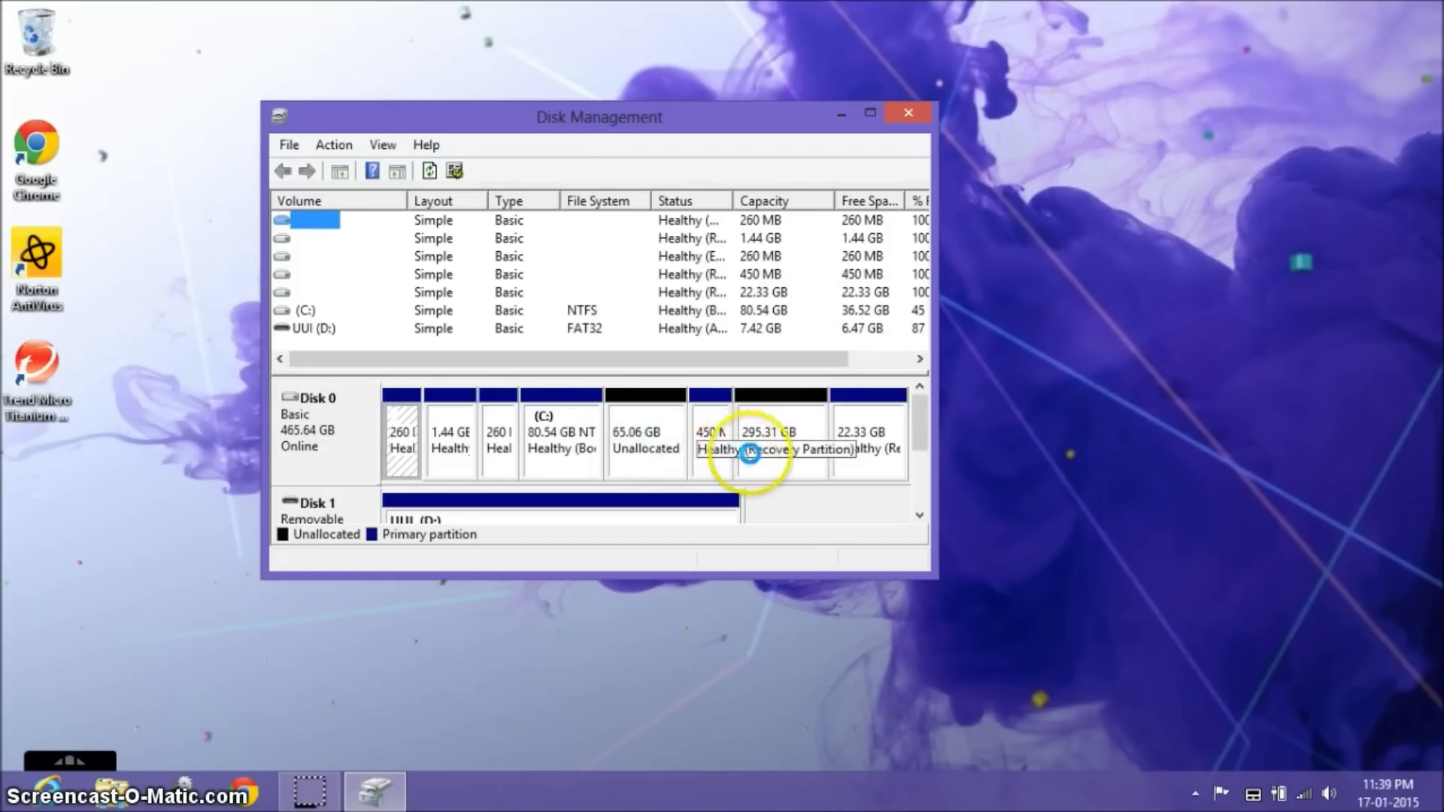
right_click(762, 459)
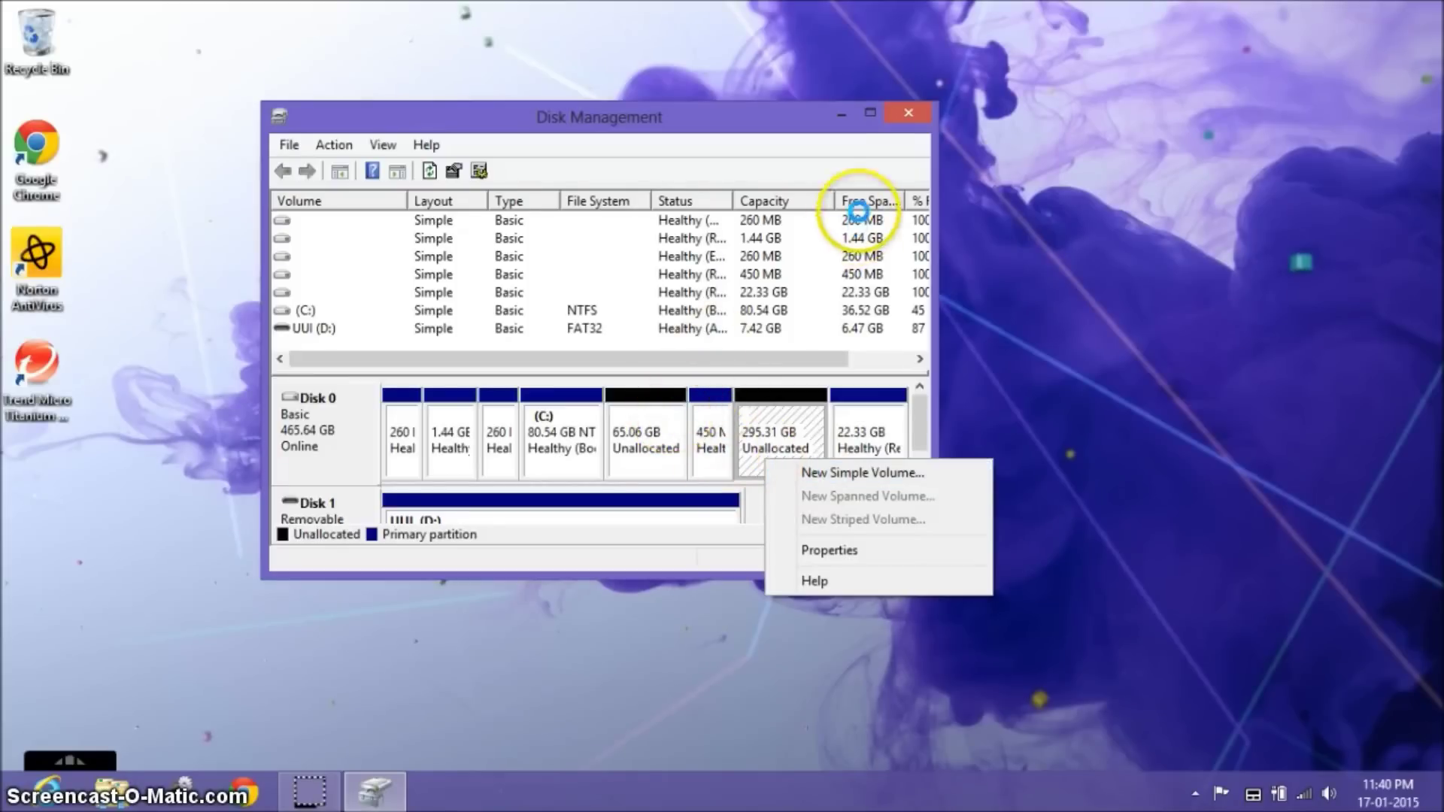
click(906, 118)
right_click(774, 117)
click(825, 211)
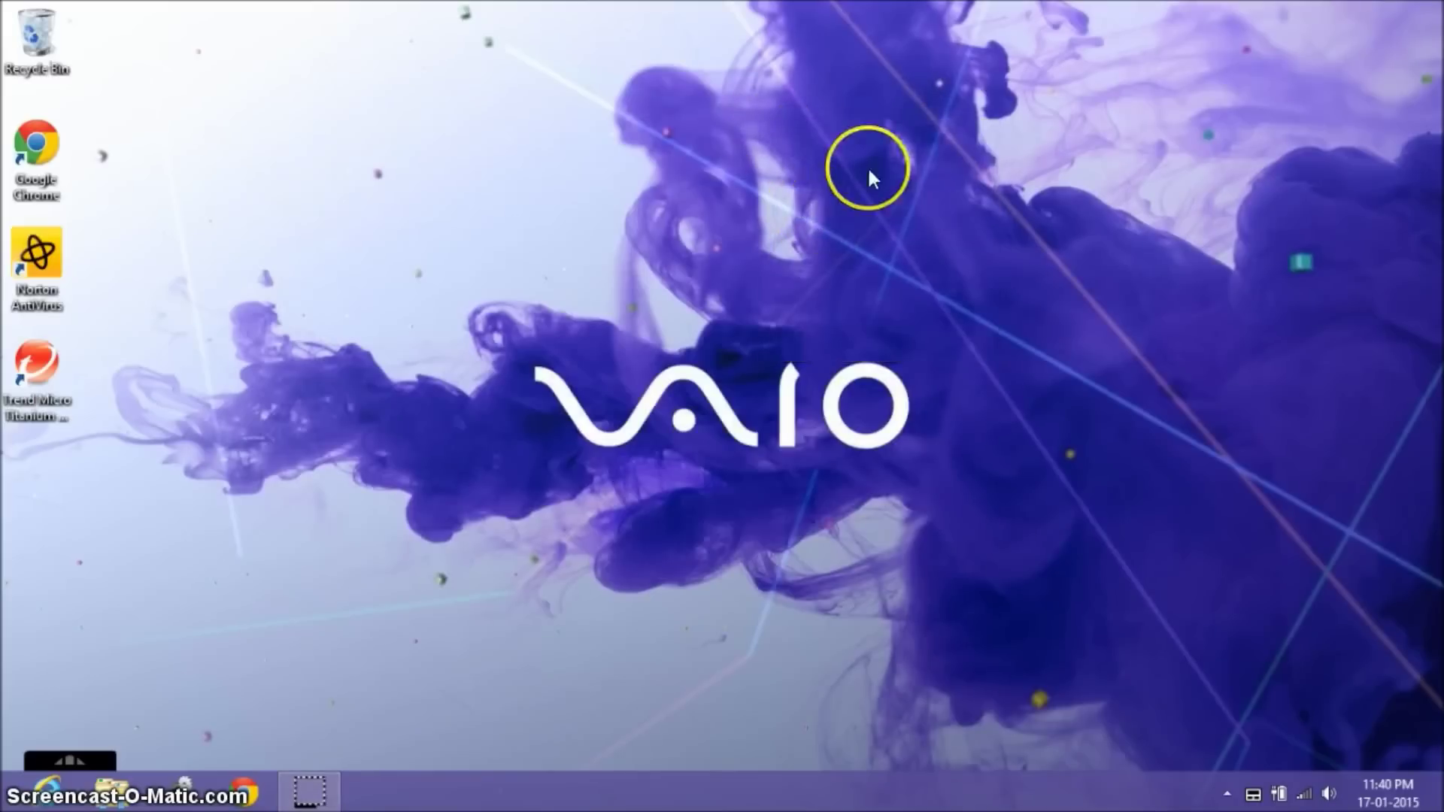
Step: Restart Windows 8 via Settings > Power, then highlight Start from media in VAIO Care Rescue Mode
click(1226, 793)
click(981, 368)
mouse_move(1406, 652)
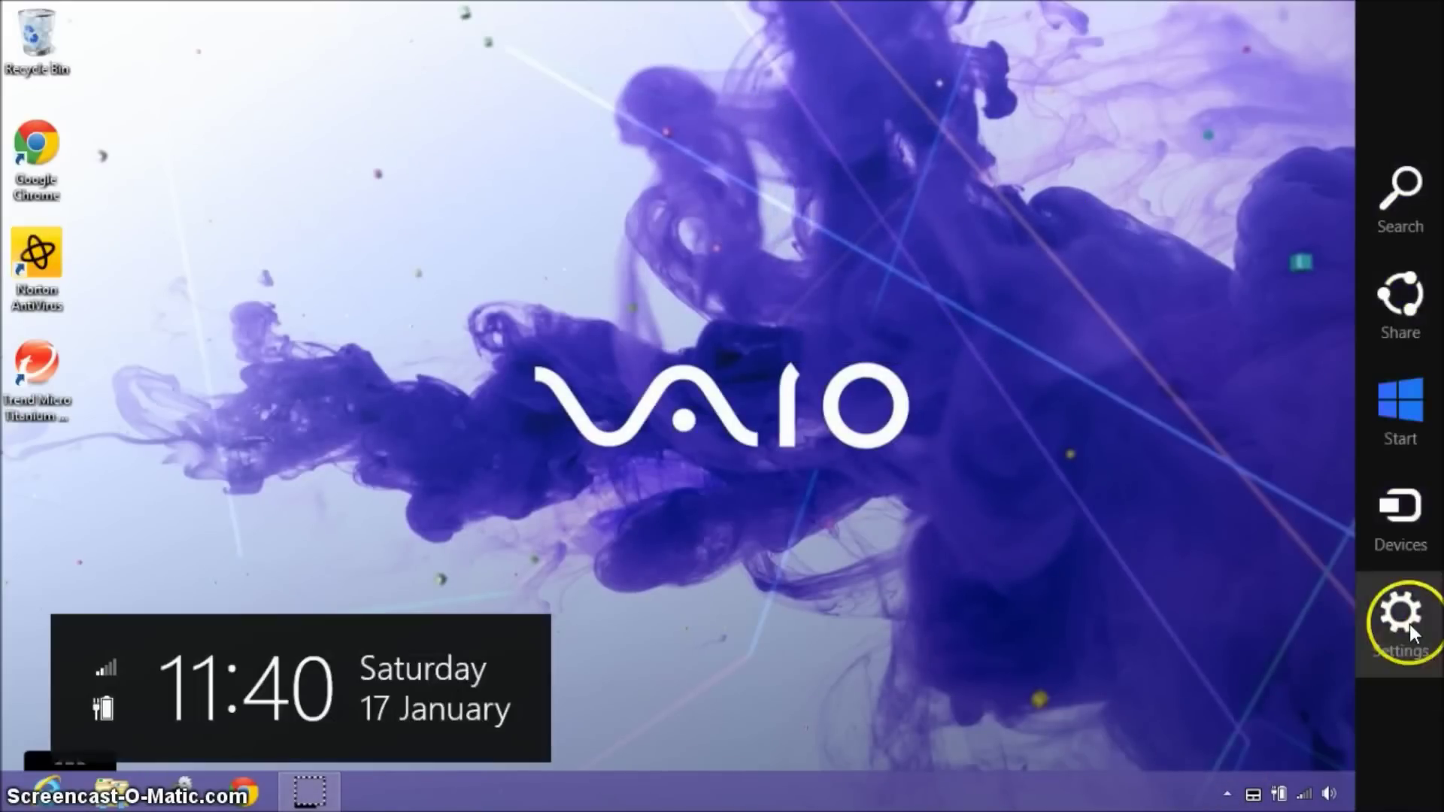
click(1406, 620)
click(1266, 670)
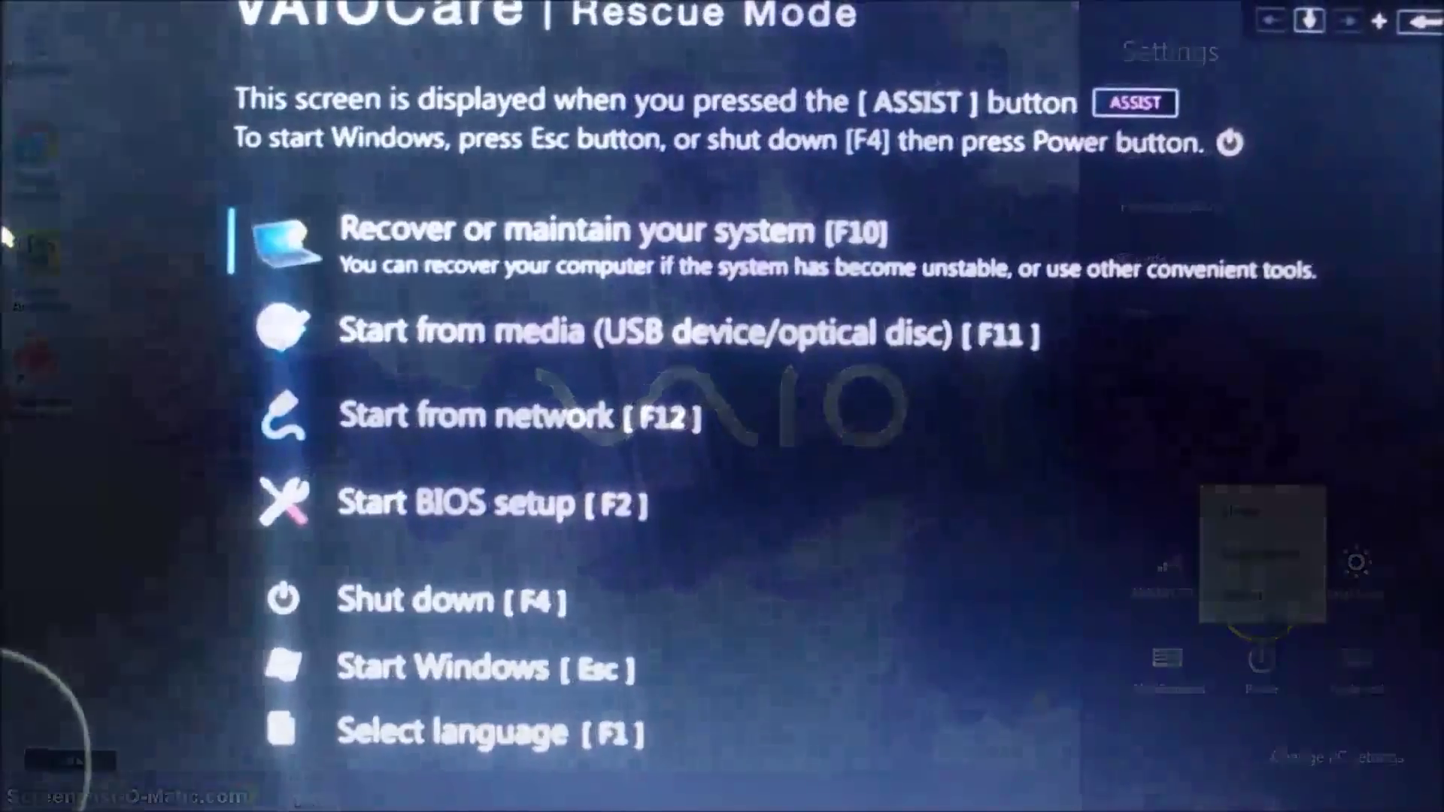
key(Down)
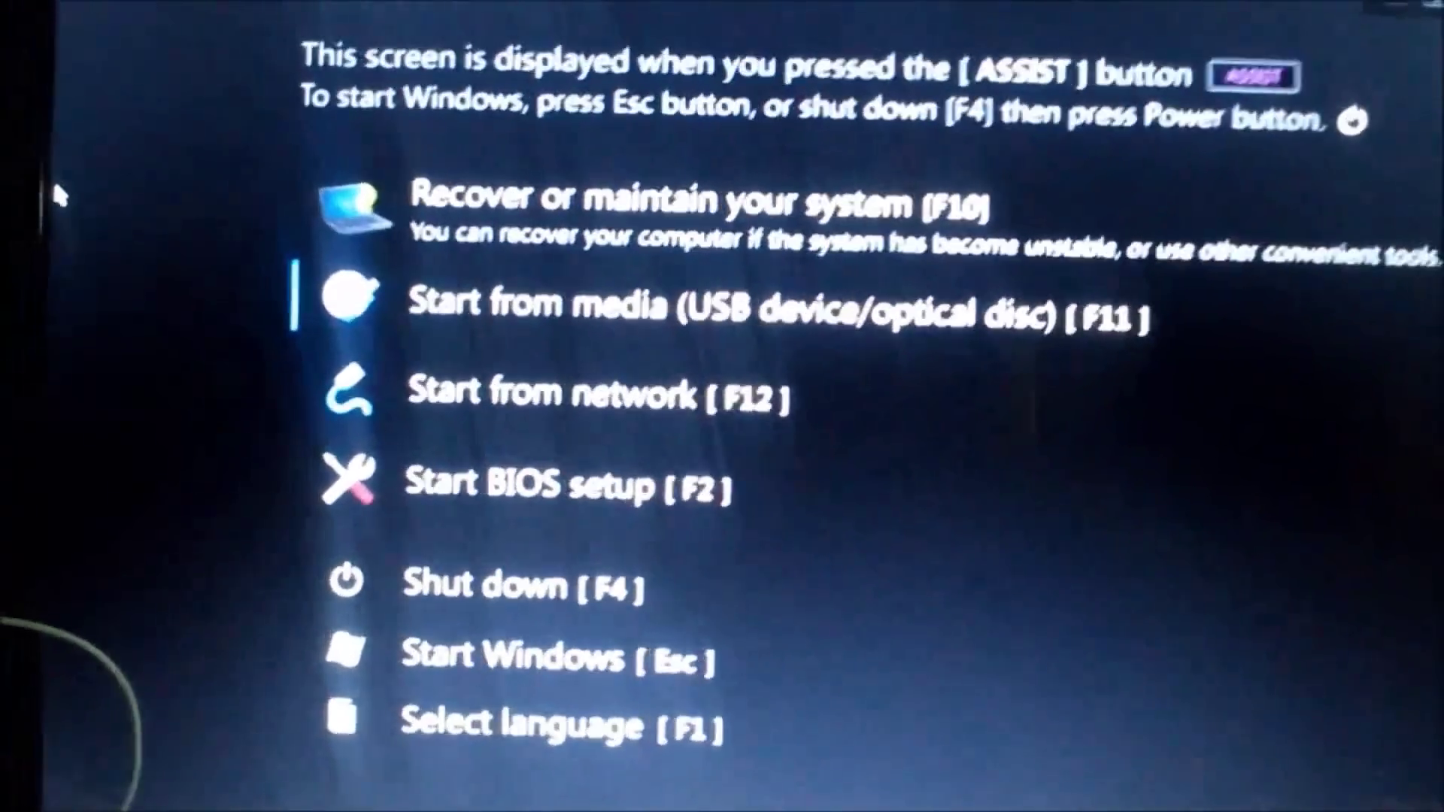
Step: Boot from the USB drive and highlight Install Ubuntu in the Ubuntu boot menu
key(Return)
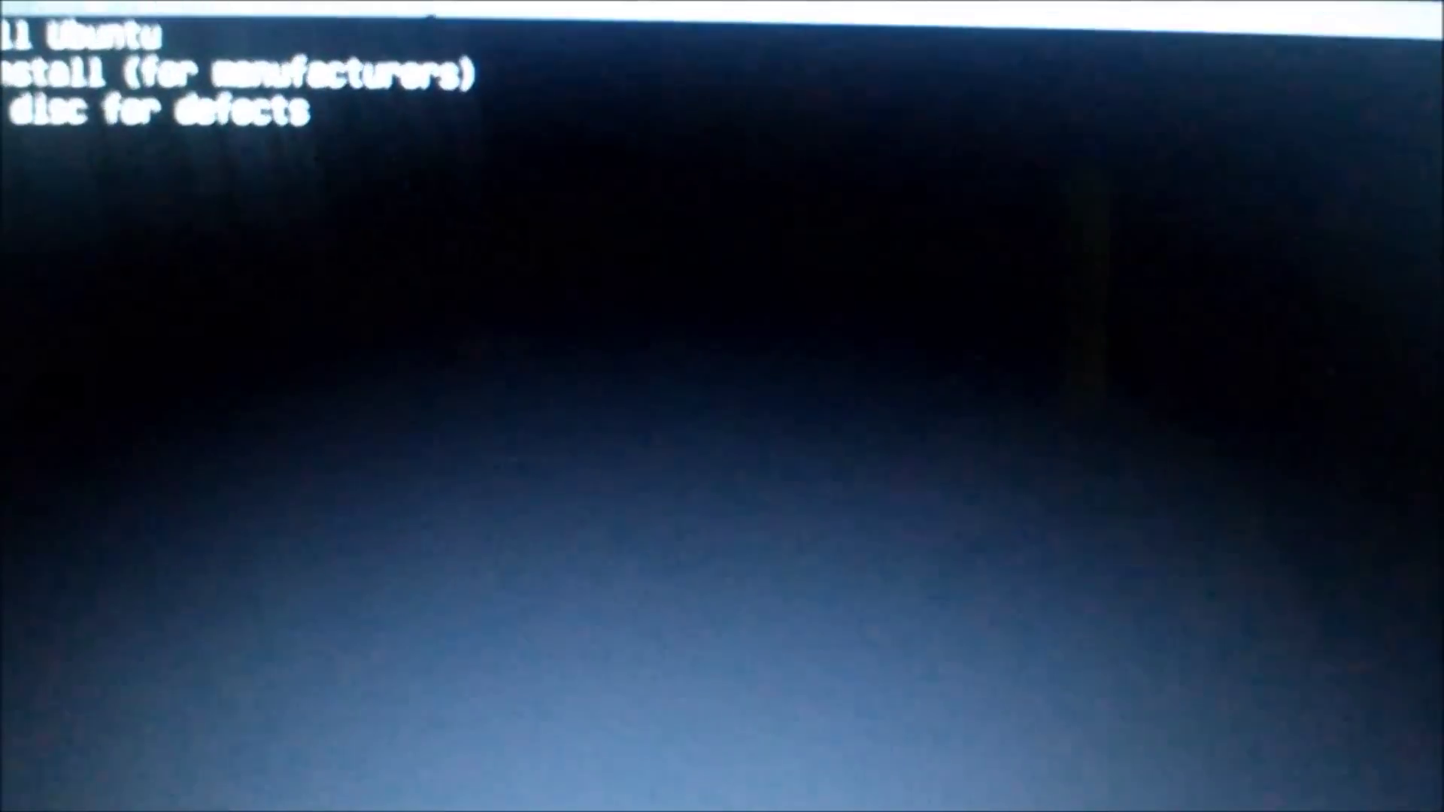
key(Down)
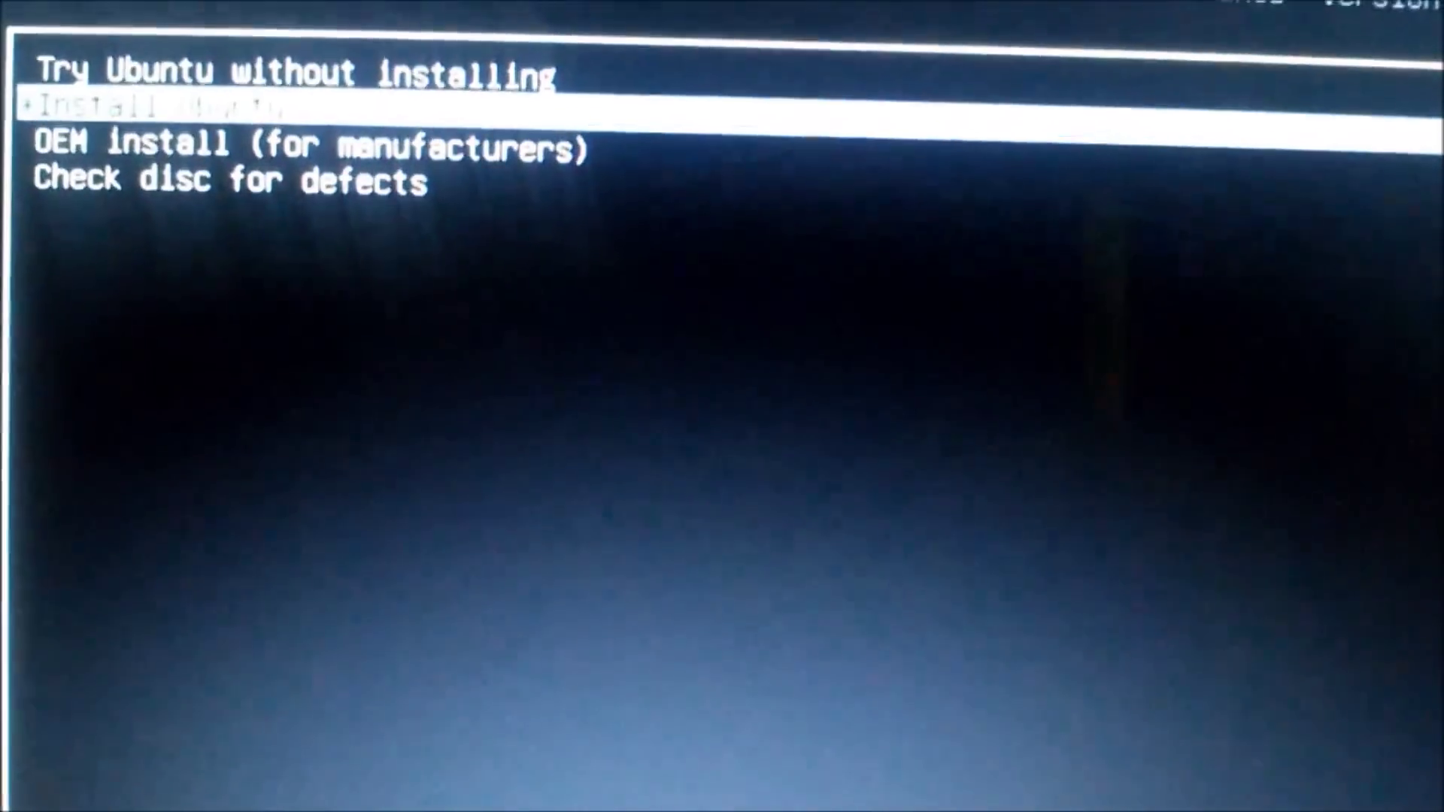